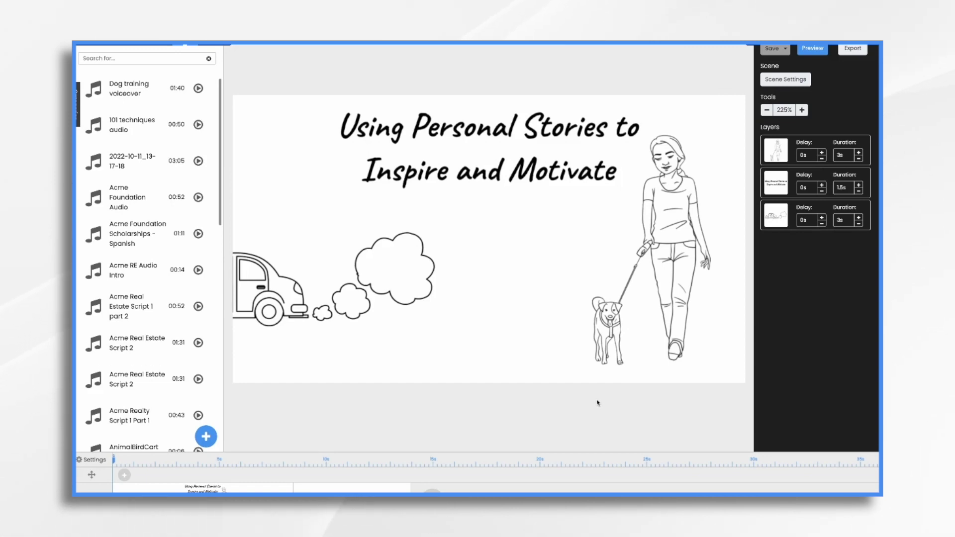
Switch the editor's library from audio to the Props list
{"action": "left_click", "coordinate": [134, 44]}
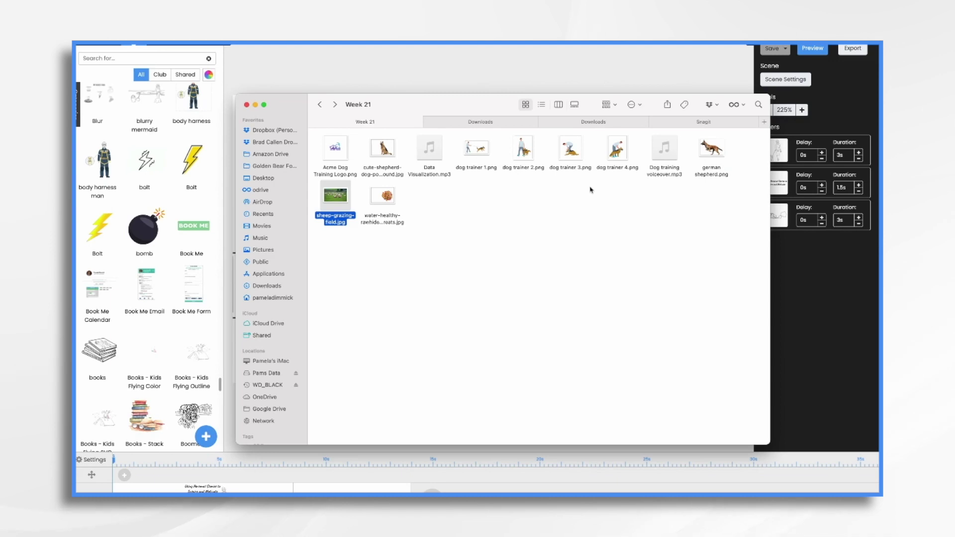
{"action": "left_click", "coordinate": [394, 189]}
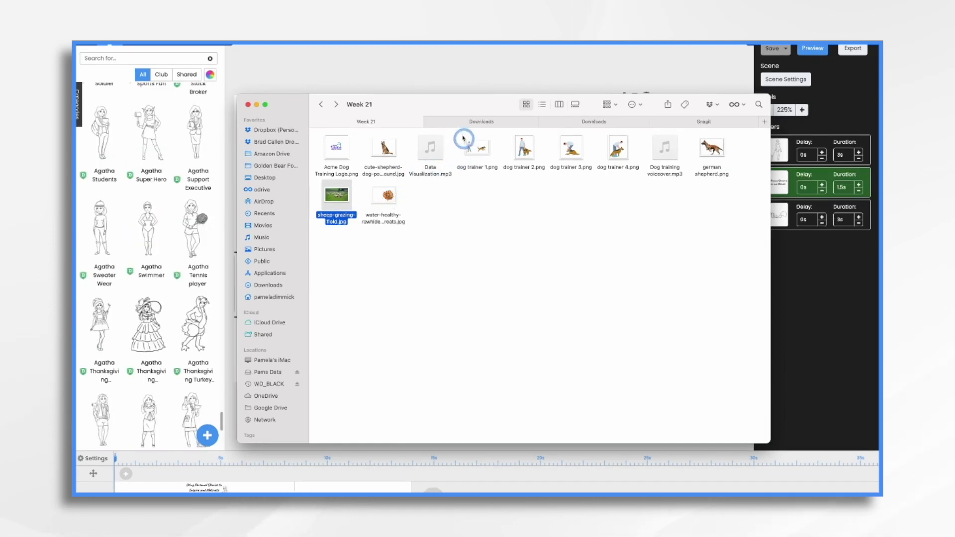
{"action": "left_click", "coordinate": [375, 58]}
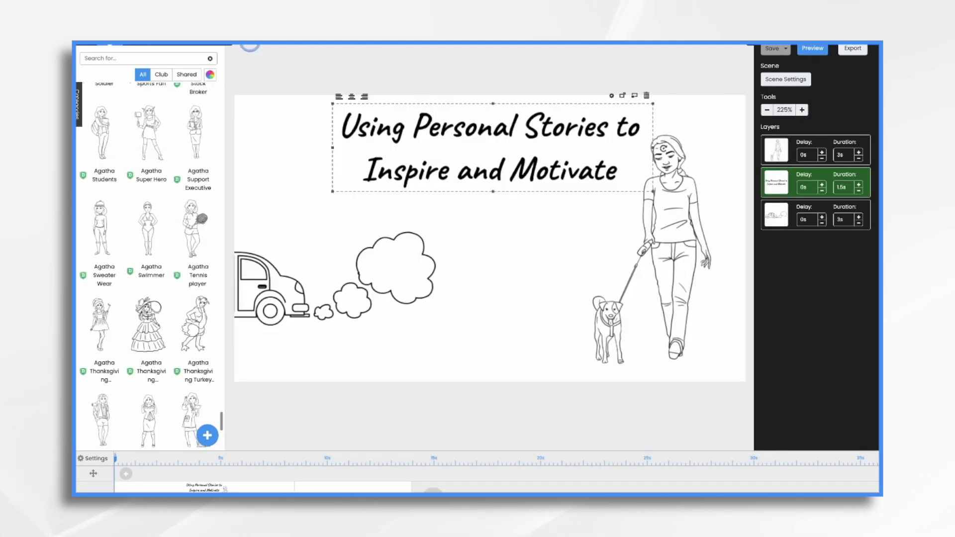
{"action": "left_click", "coordinate": [135, 53]}
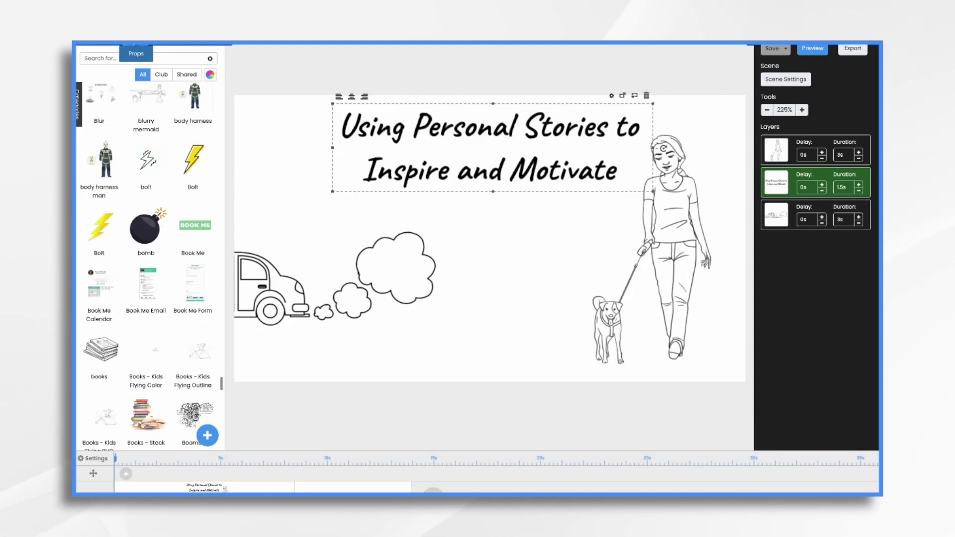
Upload nine Week 21 images as props: german shepherd, sheep-grazing-field, rawhide treats, dog trainer 1–4
{"action": "left_click", "coordinate": [208, 436]}
{"action": "left_click", "coordinate": [502, 312]}
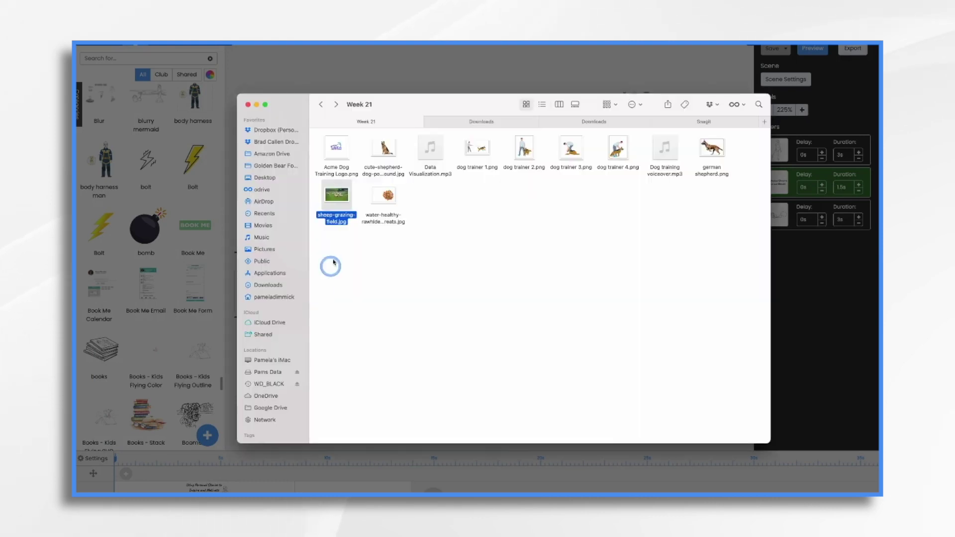
{"action": "left_click_drag", "start_coordinate": [333, 262], "coordinate": [405, 149]}
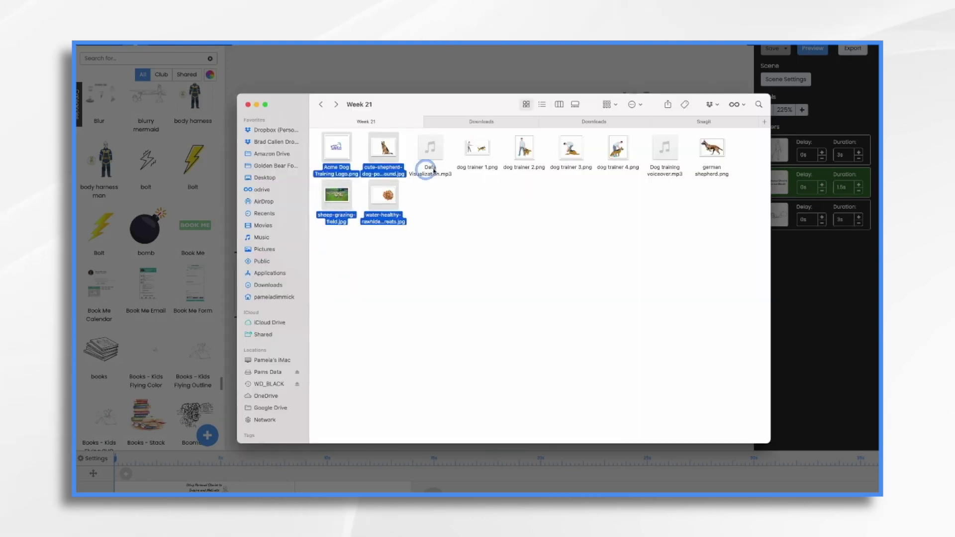
{"action": "left_click", "coordinate": [478, 149], "text": "super"}
{"action": "left_click", "coordinate": [535, 143], "text": "super"}
{"action": "left_click", "coordinate": [571, 148], "text": "super"}
{"action": "left_click", "coordinate": [618, 148], "text": "super"}
{"action": "left_click", "coordinate": [712, 148], "text": "super"}
{"action": "left_click_drag", "start_coordinate": [711, 147], "coordinate": [495, 287]}
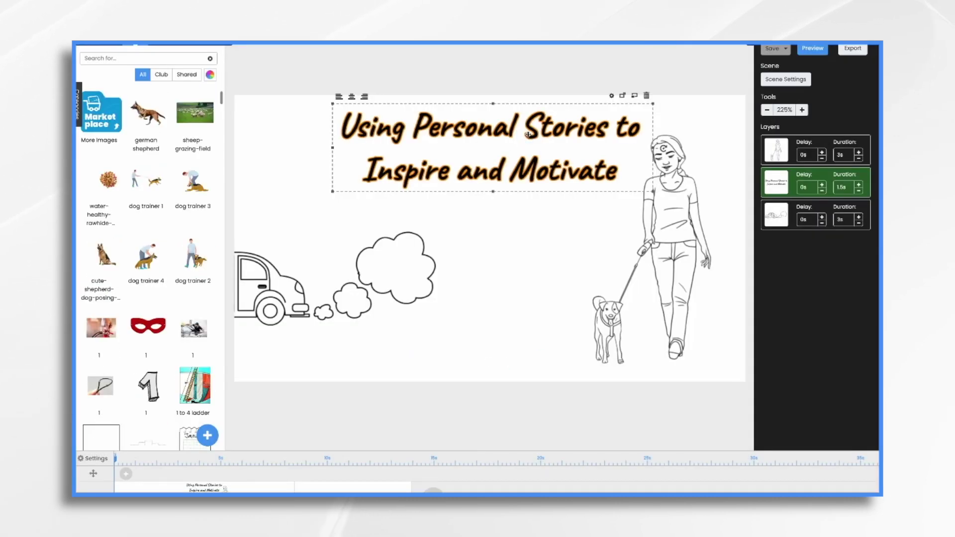
Change the title to 'How I Solved My Dog's Car-Chasing Behavior' and nudge it lower
{"action": "double_click", "coordinate": [528, 134]}
{"action": "key", "text": "ctrl+a"}
{"action": "type", "text": "How I Solved My Dog's Car-Chas"}
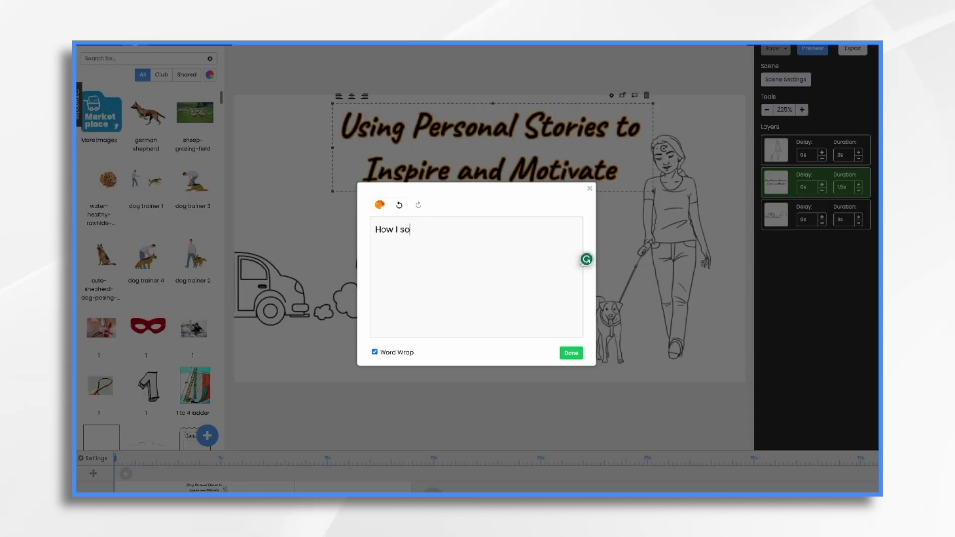
{"action": "type", "text": "ing Behavior"}
{"action": "left_click", "coordinate": [571, 352]}
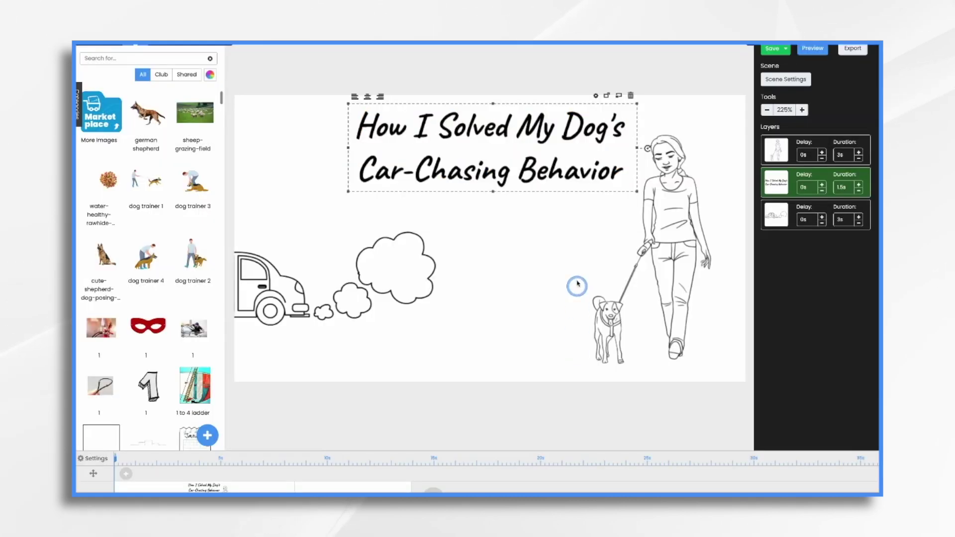
{"action": "left_click_drag", "start_coordinate": [487, 123], "coordinate": [483, 138]}
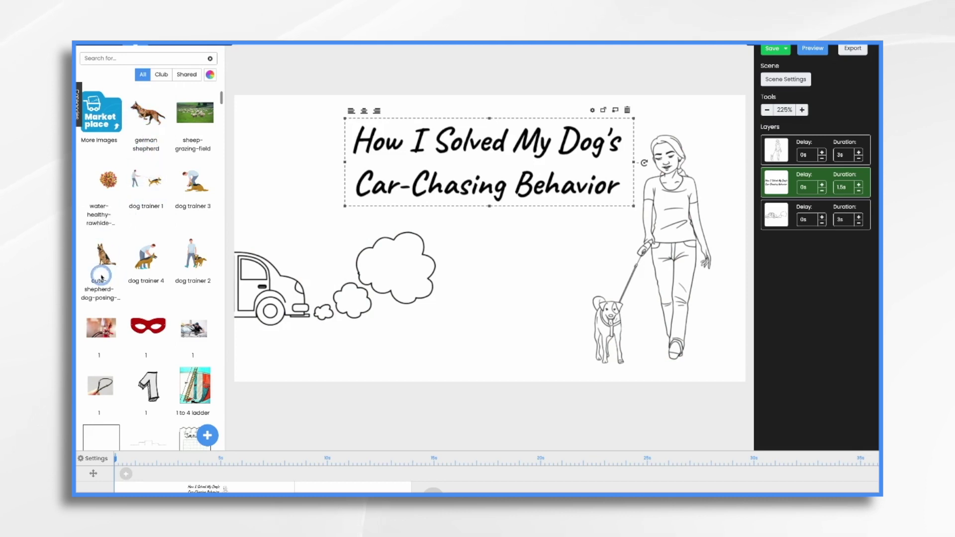
Place the cute shepherd image in the scene and delete the woman walking her dog
{"action": "left_click_drag", "start_coordinate": [105, 255], "coordinate": [578, 286]}
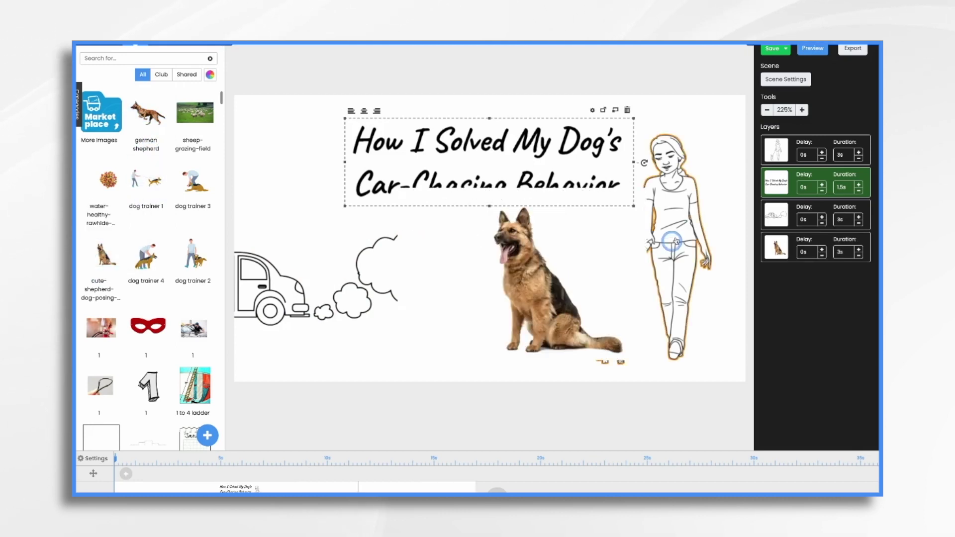
{"action": "left_click", "coordinate": [669, 171]}
{"action": "left_click", "coordinate": [714, 115]}
{"action": "left_click", "coordinate": [498, 292]}
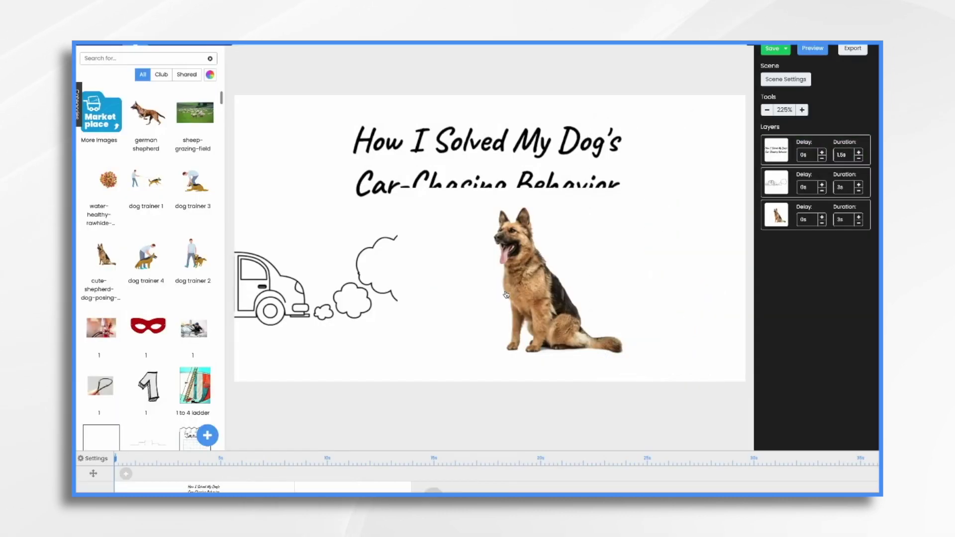
Move the shepherd to the right, raise its layer above the others, and enlarge it
{"action": "left_click_drag", "start_coordinate": [524, 269], "coordinate": [618, 253]}
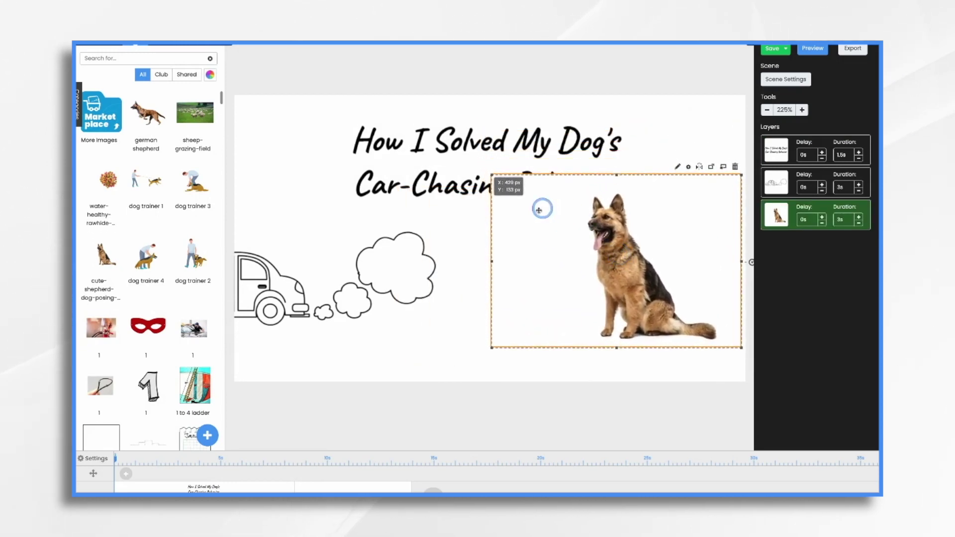
{"action": "left_click_drag", "start_coordinate": [621, 254], "coordinate": [625, 263]}
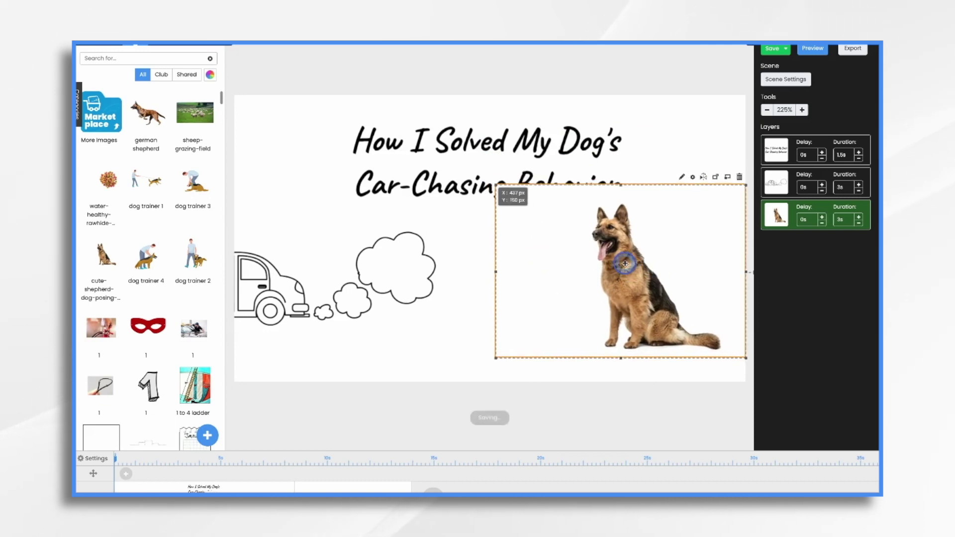
{"action": "left_click_drag", "start_coordinate": [790, 209], "coordinate": [782, 132]}
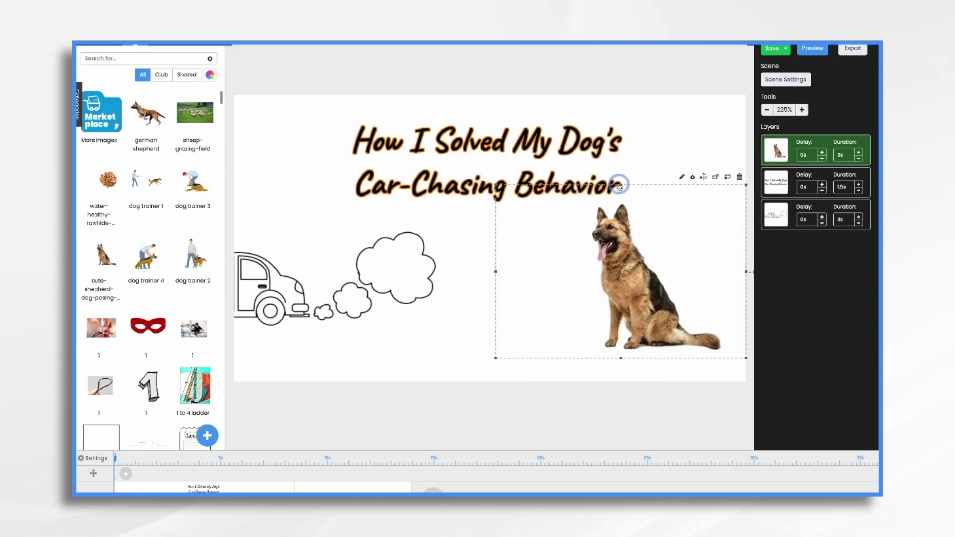
{"action": "left_click_drag", "start_coordinate": [621, 186], "coordinate": [615, 97]}
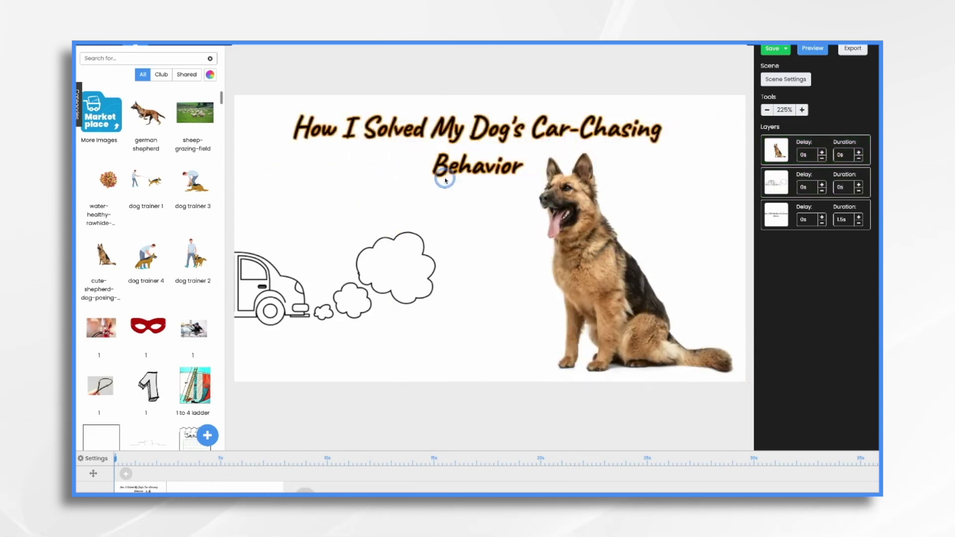
{"action": "left_click", "coordinate": [794, 82]}
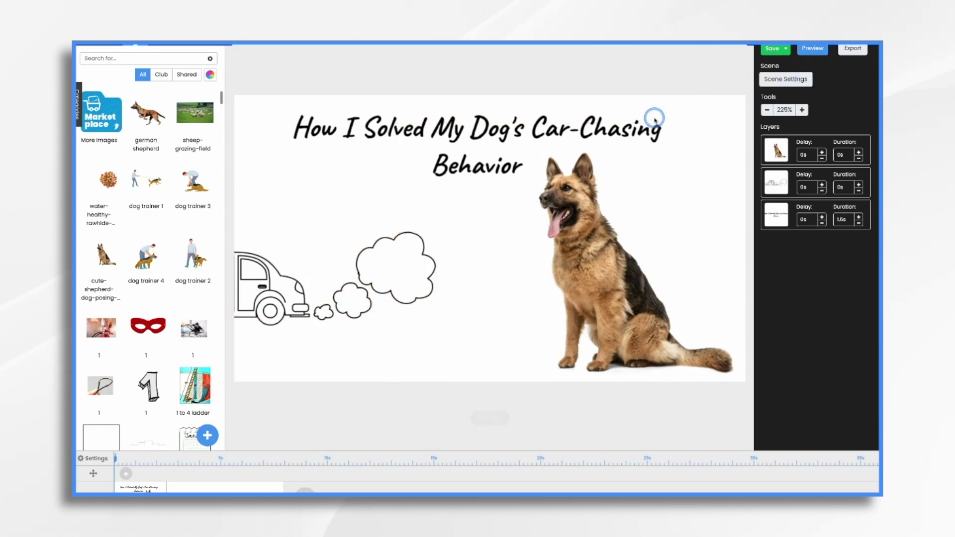
{"action": "left_click", "coordinate": [785, 79]}
Set the scene's extra time to 10 seconds
{"action": "double_click", "coordinate": [566, 227]}
{"action": "type", "text": "1"}
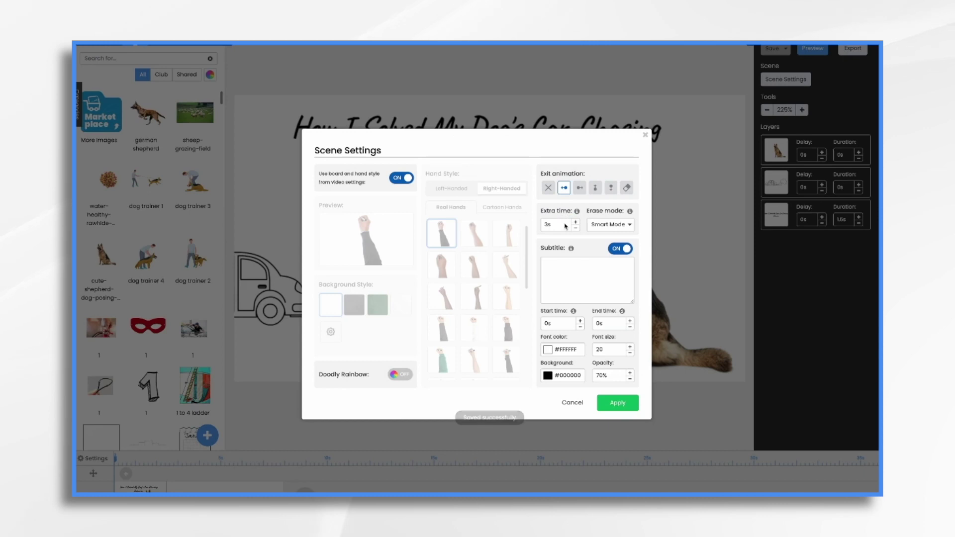
{"action": "type", "text": "0"}
{"action": "left_click", "coordinate": [619, 404]}
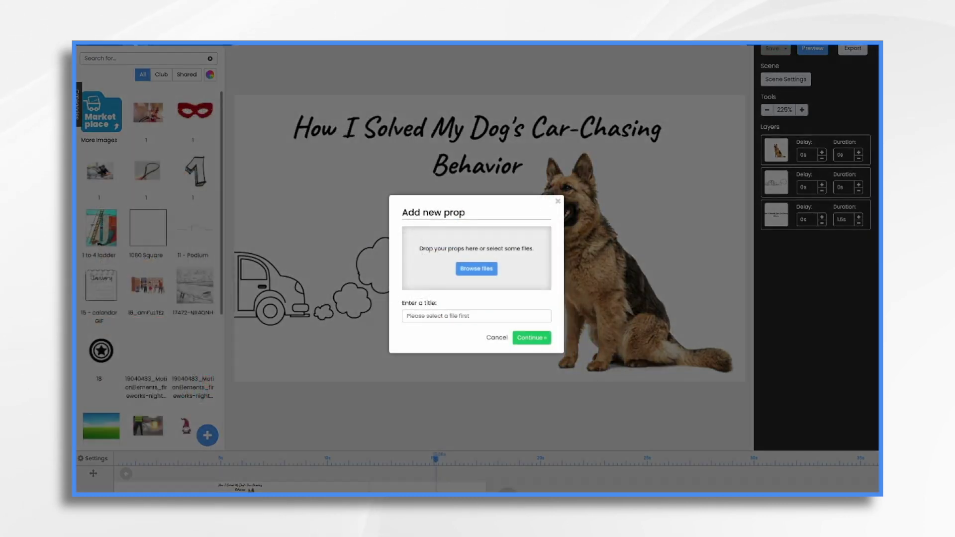
Add the Acme Dog Training Logo as a prop with a Fade reveal mode
{"action": "left_click_drag", "start_coordinate": [607, 252], "coordinate": [464, 268]}
{"action": "left_click", "coordinate": [528, 354]}
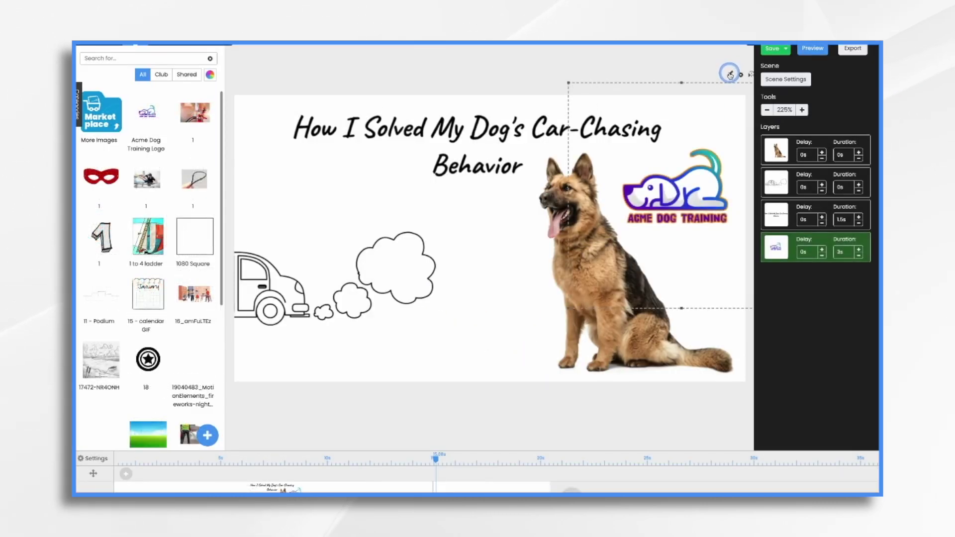
{"action": "left_click", "coordinate": [729, 74]}
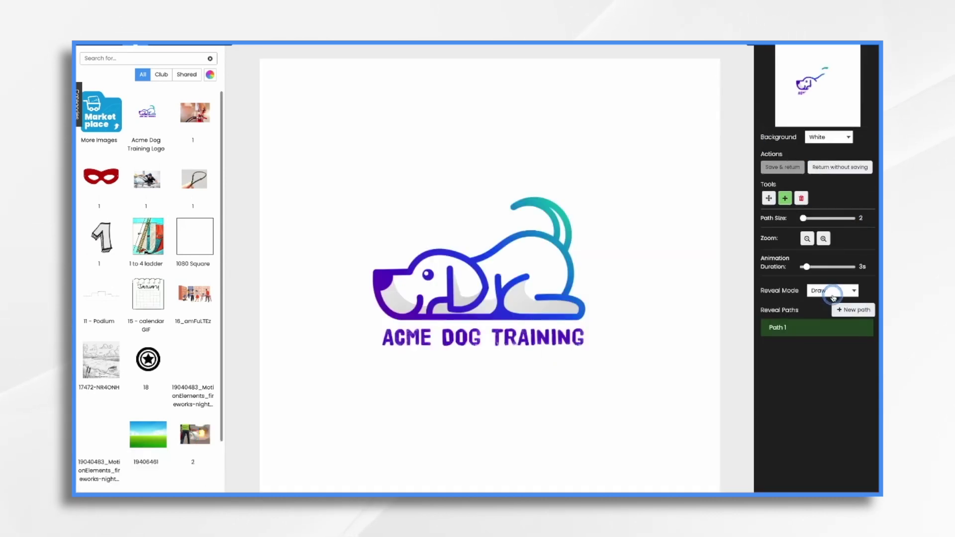
{"action": "left_click", "coordinate": [823, 290]}
{"action": "left_click", "coordinate": [825, 300]}
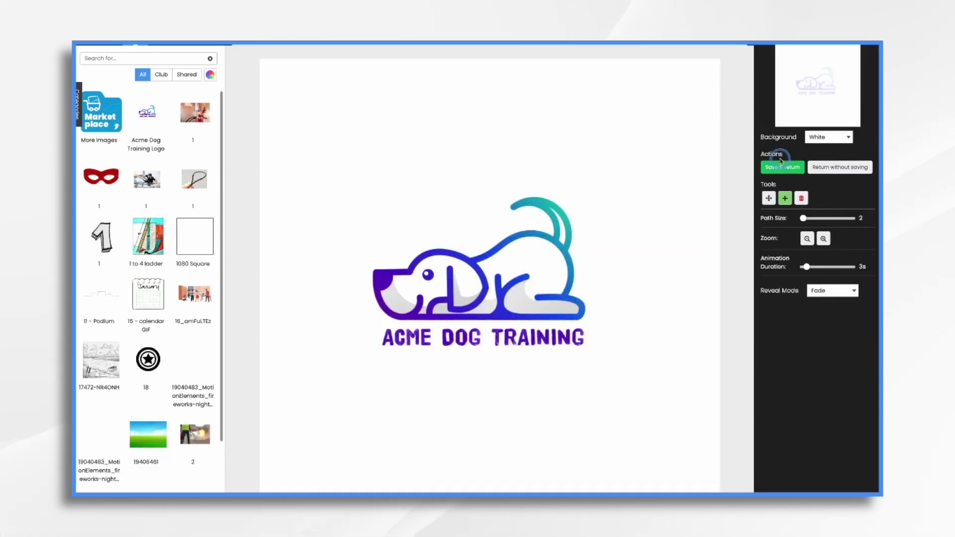
{"action": "left_click", "coordinate": [779, 168]}
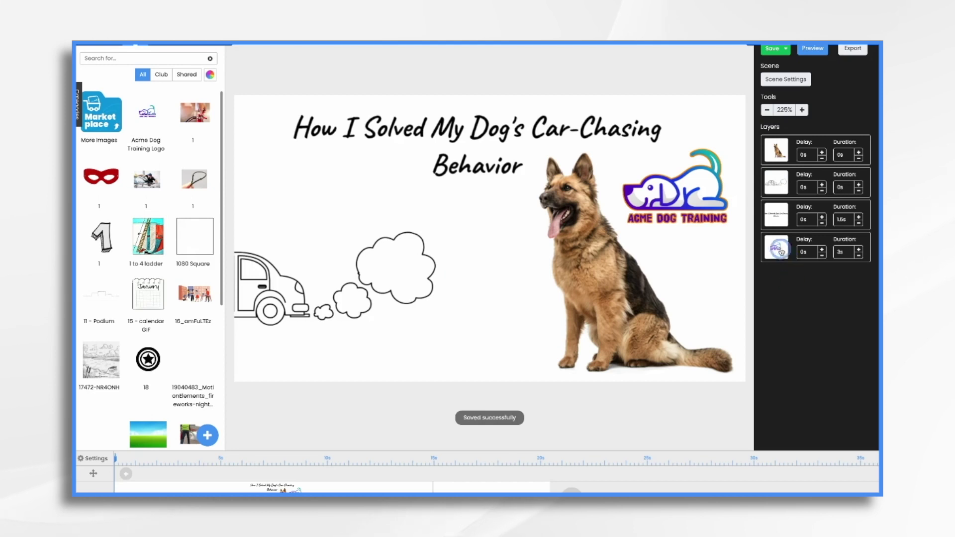
{"action": "left_click", "coordinate": [777, 247]}
Make the logo the second layer with a 1.5s duration, then preview the scene
{"action": "left_click_drag", "start_coordinate": [778, 247], "coordinate": [777, 180]}
{"action": "left_click", "coordinate": [776, 215]}
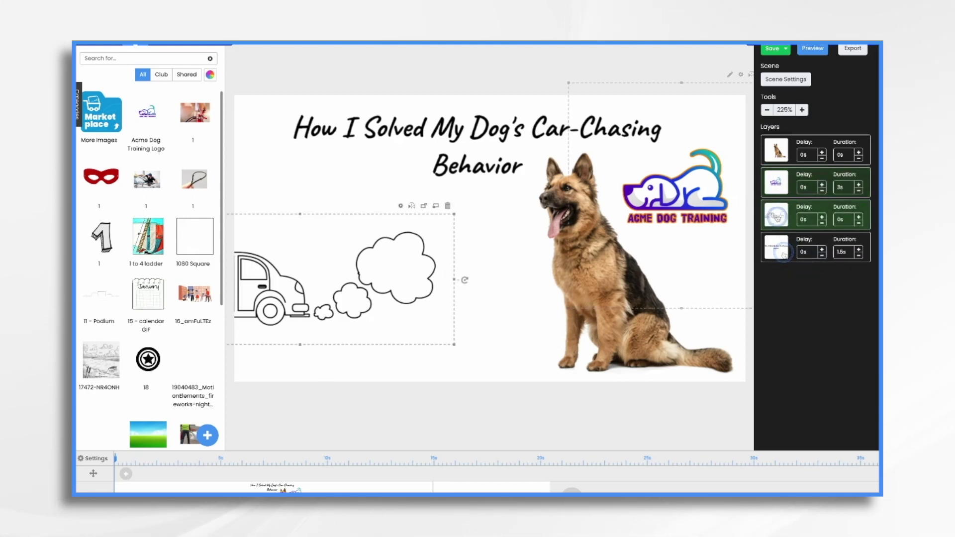
{"action": "left_click", "coordinate": [859, 192]}
{"action": "left_click", "coordinate": [858, 192]}
{"action": "left_click", "coordinate": [859, 191]}
{"action": "left_click", "coordinate": [811, 49]}
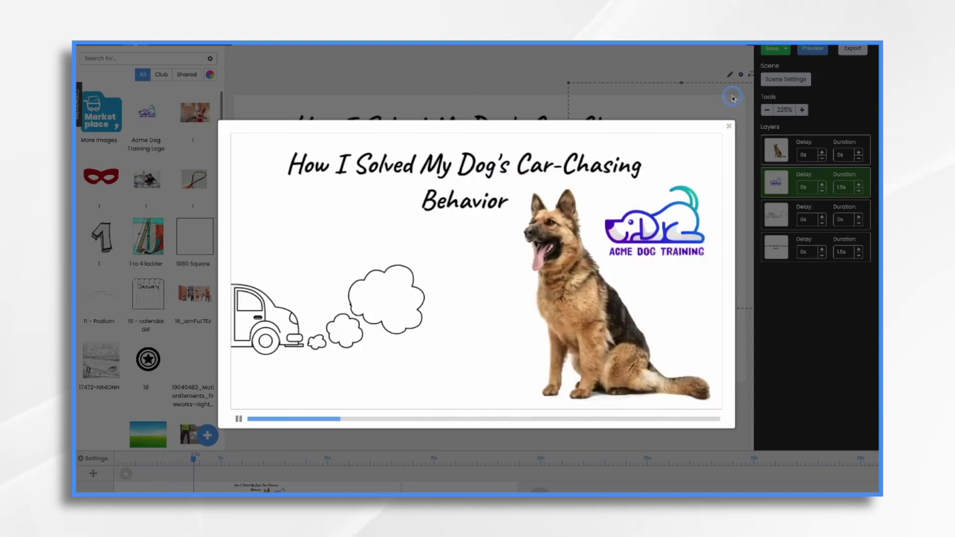
{"action": "left_click", "coordinate": [729, 128]}
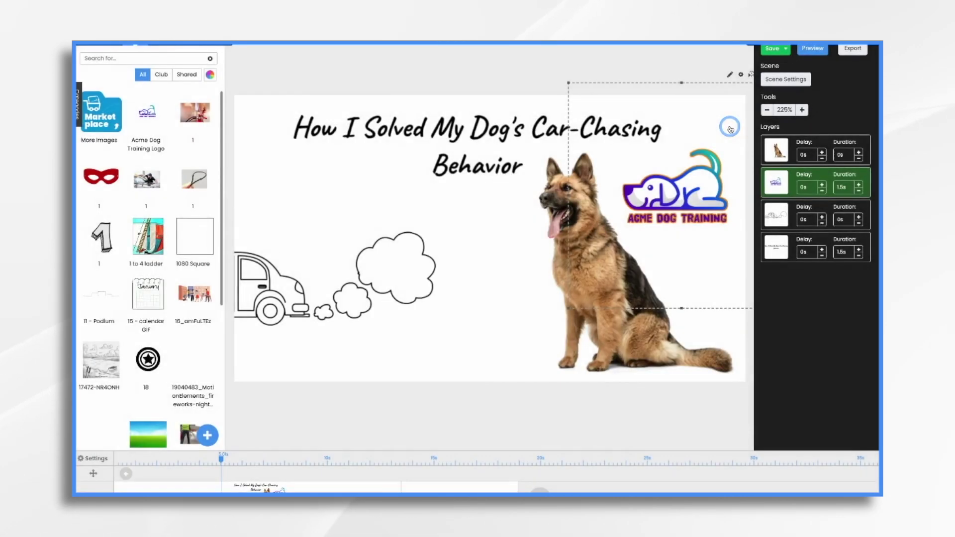
Set the video's erase mode to Off and raise the title's delay to 1.5s
{"action": "left_click", "coordinate": [96, 459]}
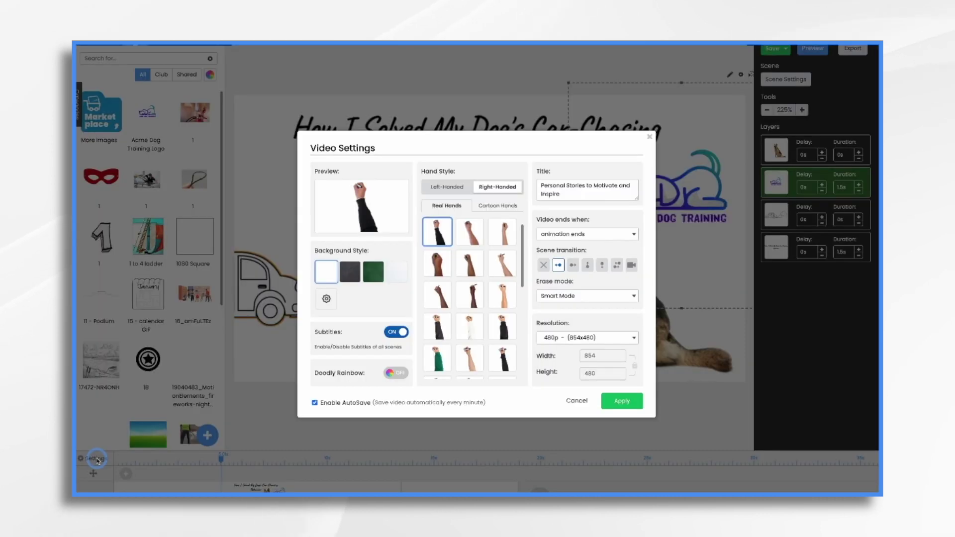
{"action": "left_click", "coordinate": [565, 300]}
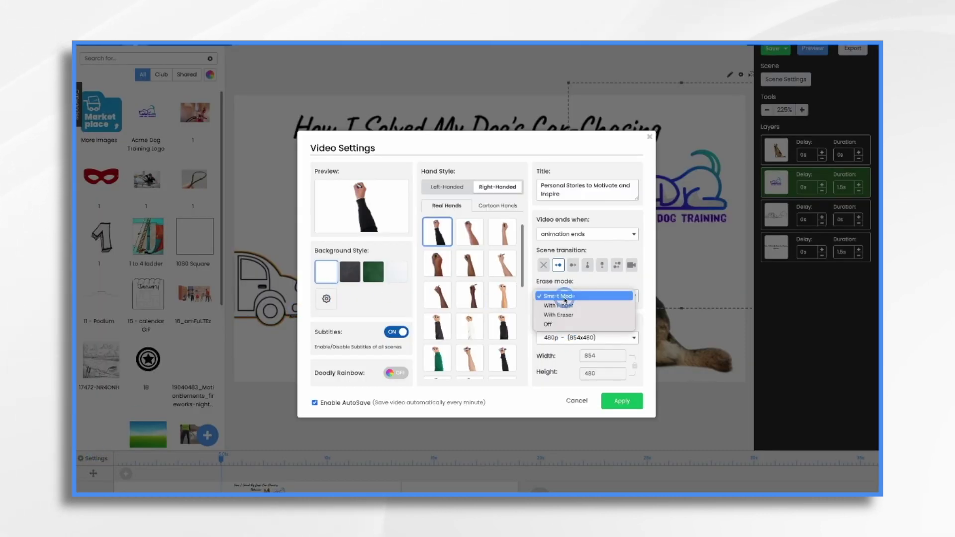
{"action": "left_click", "coordinate": [553, 325]}
{"action": "left_click", "coordinate": [631, 402]}
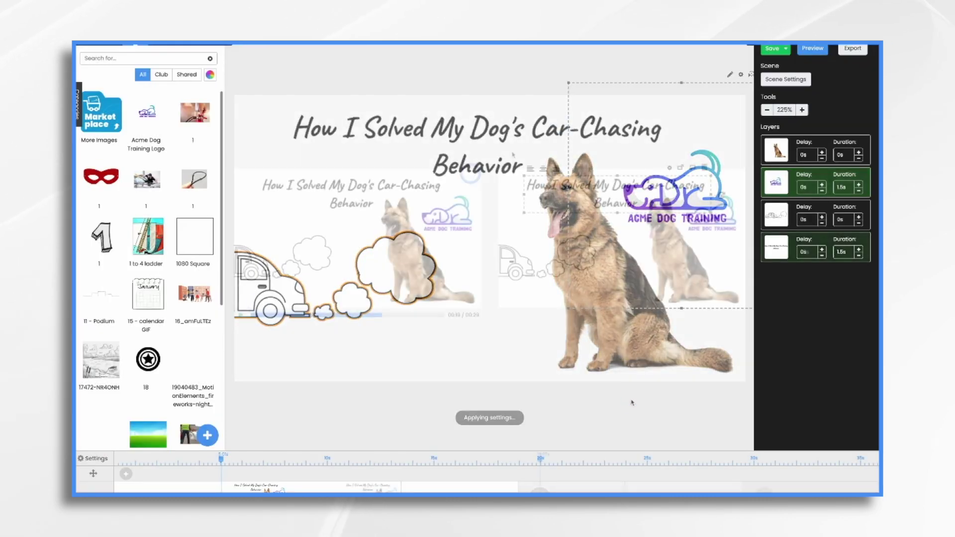
{"action": "left_click", "coordinate": [821, 250]}
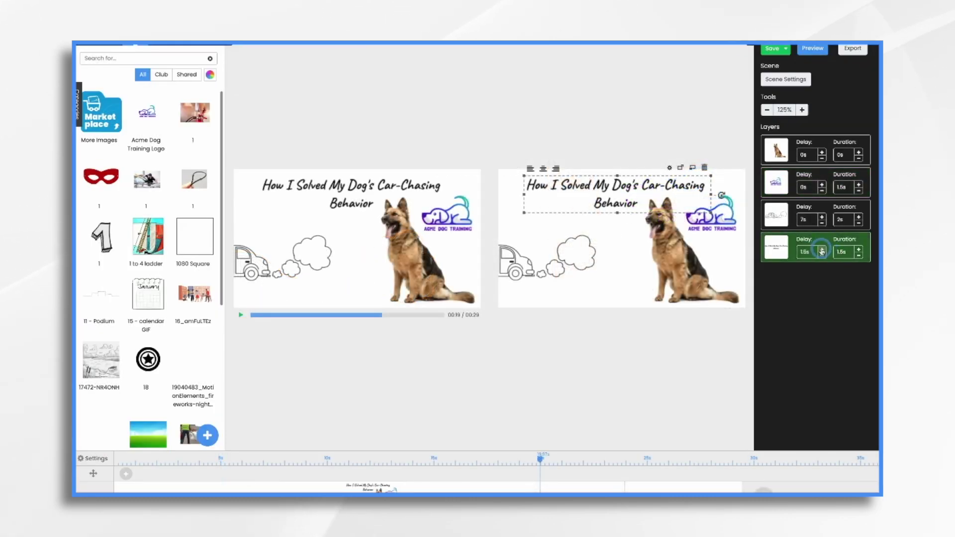
Raise the title's delay to 3.5s and its draw duration to 3s, checking the preview
{"action": "left_click", "coordinate": [821, 250]}
{"action": "left_click", "coordinate": [821, 250]}
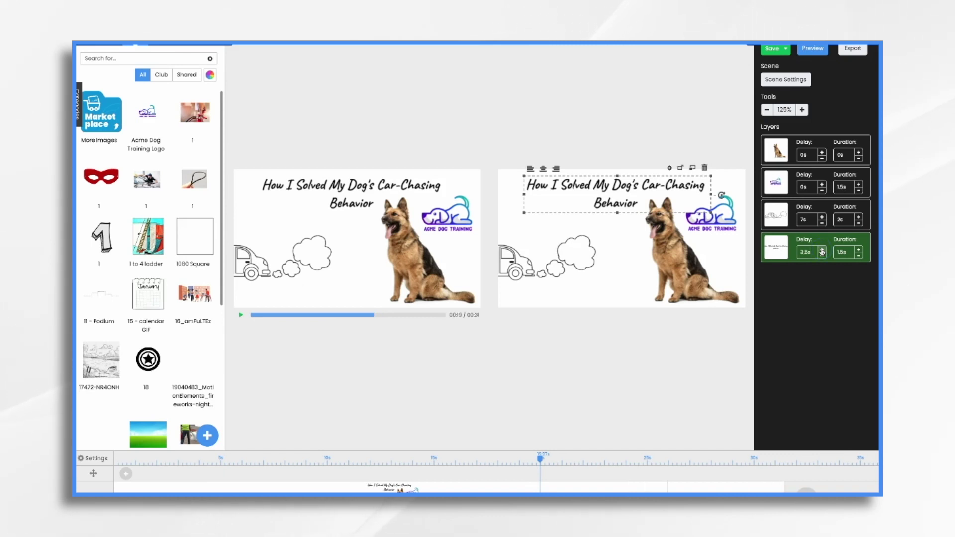
{"action": "left_click", "coordinate": [356, 456]}
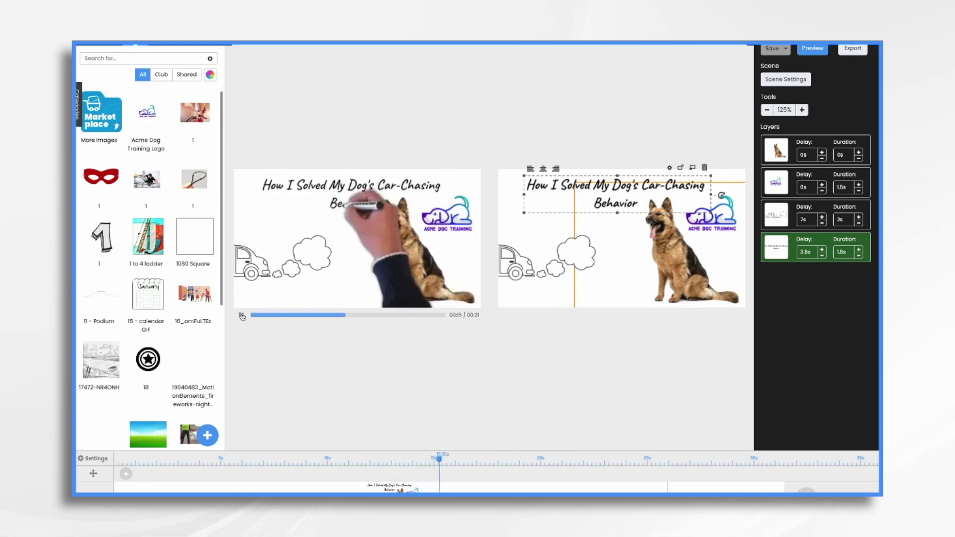
{"action": "left_click", "coordinate": [241, 316]}
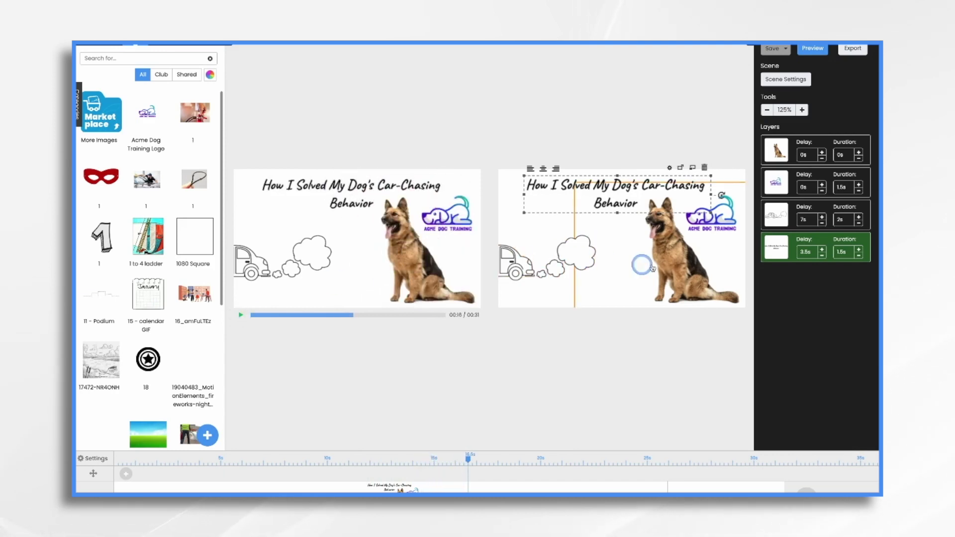
{"action": "left_click", "coordinate": [858, 250]}
{"action": "left_click", "coordinate": [857, 250]}
{"action": "left_click", "coordinate": [858, 250]}
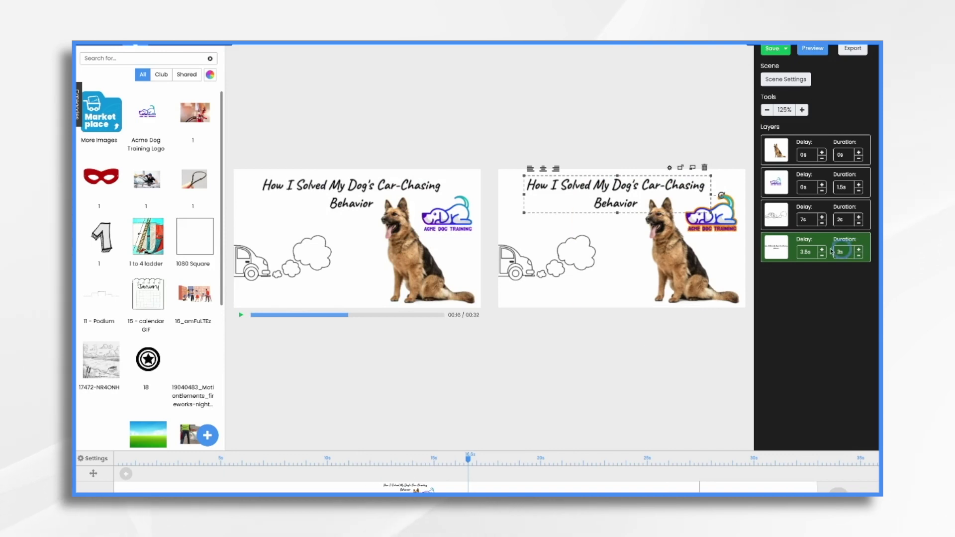
{"action": "left_click", "coordinate": [240, 315]}
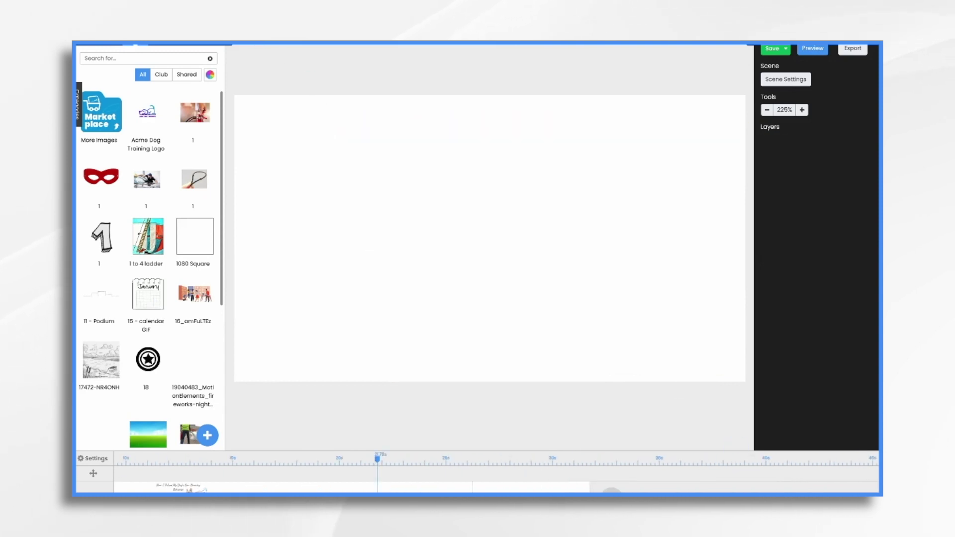
Add the sheep-grazing-field photo with a Fade reveal and a 1s duration
{"action": "type", "text": "sheep"}
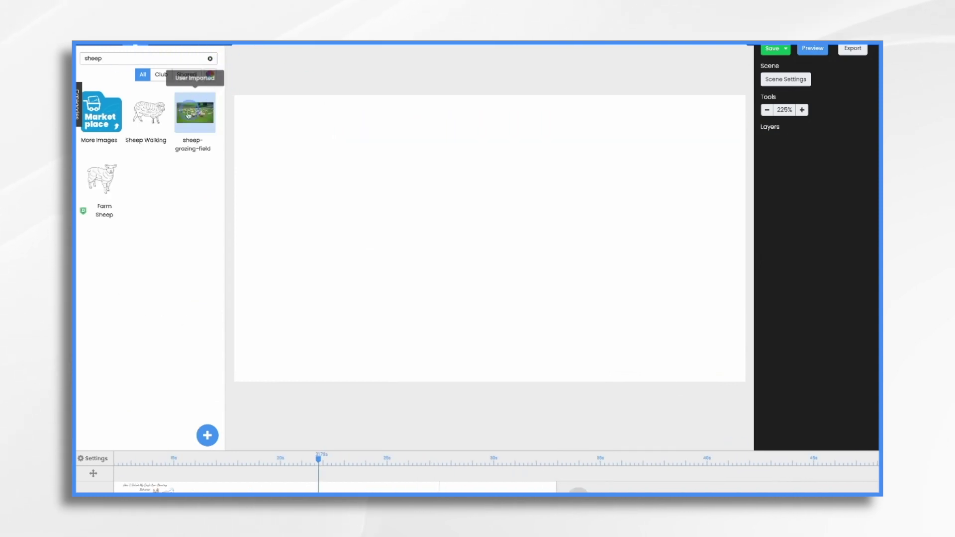
{"action": "left_click_drag", "start_coordinate": [195, 114], "coordinate": [441, 195]}
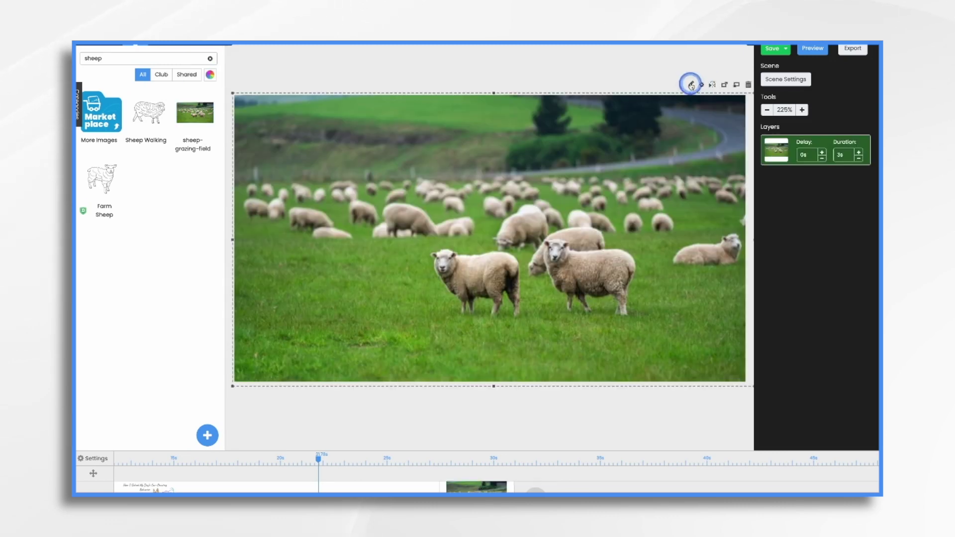
{"action": "left_click", "coordinate": [691, 85]}
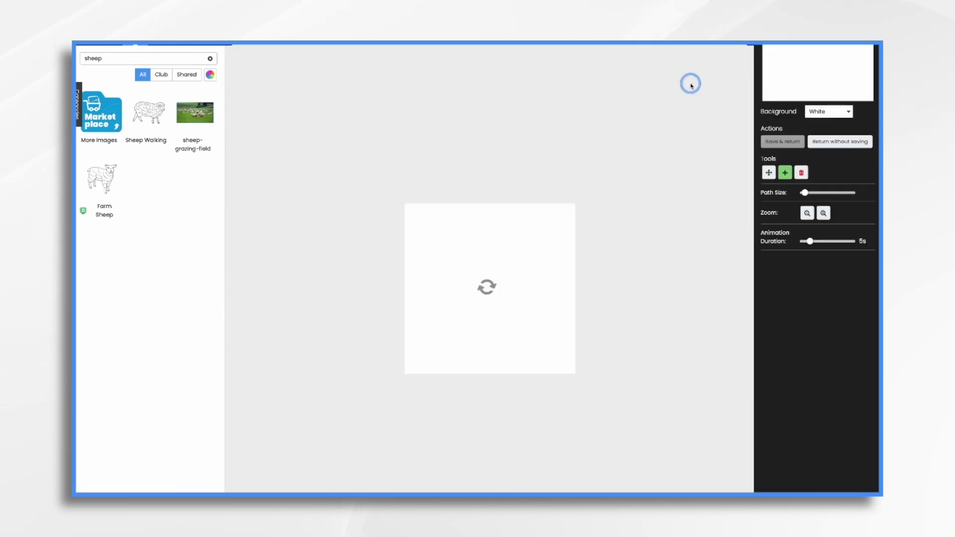
{"action": "left_click", "coordinate": [832, 268]}
{"action": "left_click", "coordinate": [821, 278]}
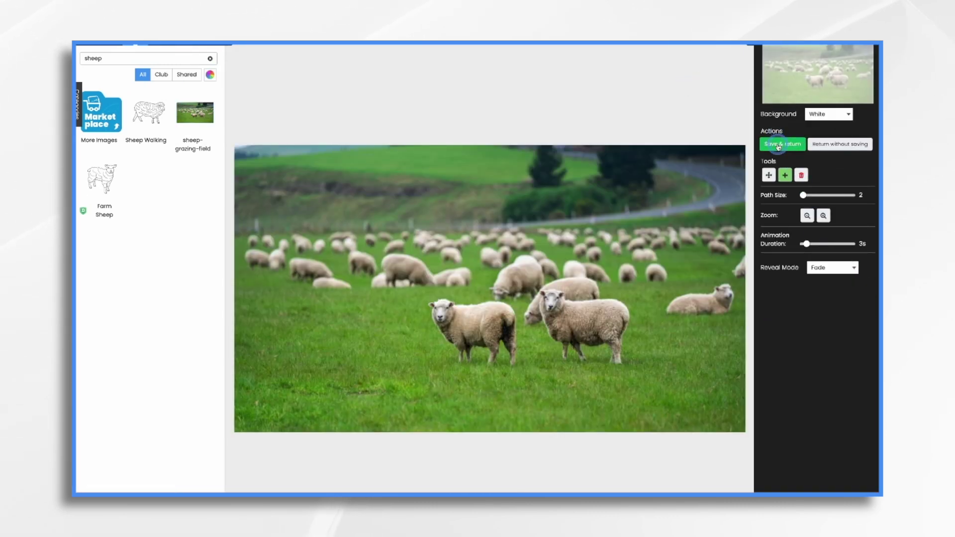
{"action": "left_click", "coordinate": [782, 143]}
{"action": "left_click", "coordinate": [858, 159]}
{"action": "left_click", "coordinate": [859, 159]}
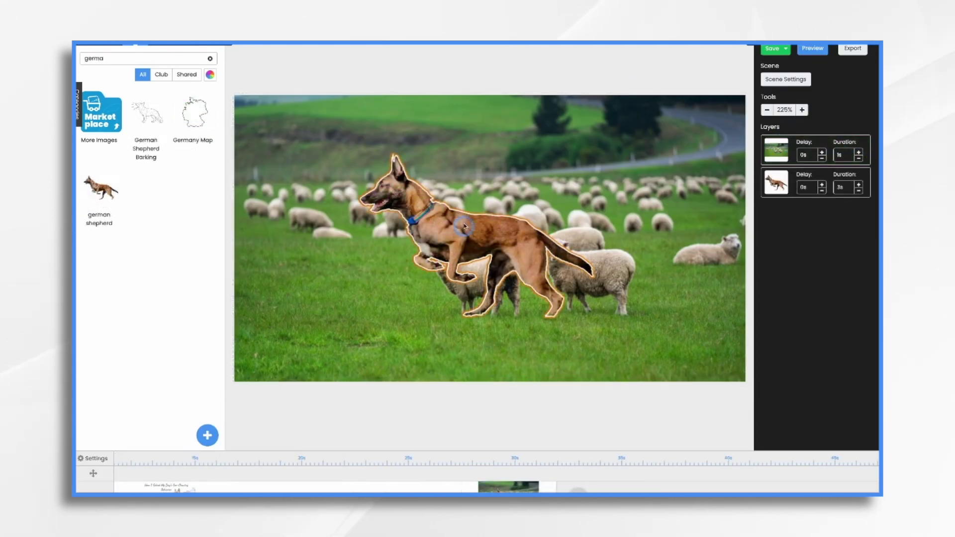
Position the German shepherd down and left beside the sheep
{"action": "left_click_drag", "start_coordinate": [485, 196], "coordinate": [378, 261]}
{"action": "left_click", "coordinate": [475, 177]}
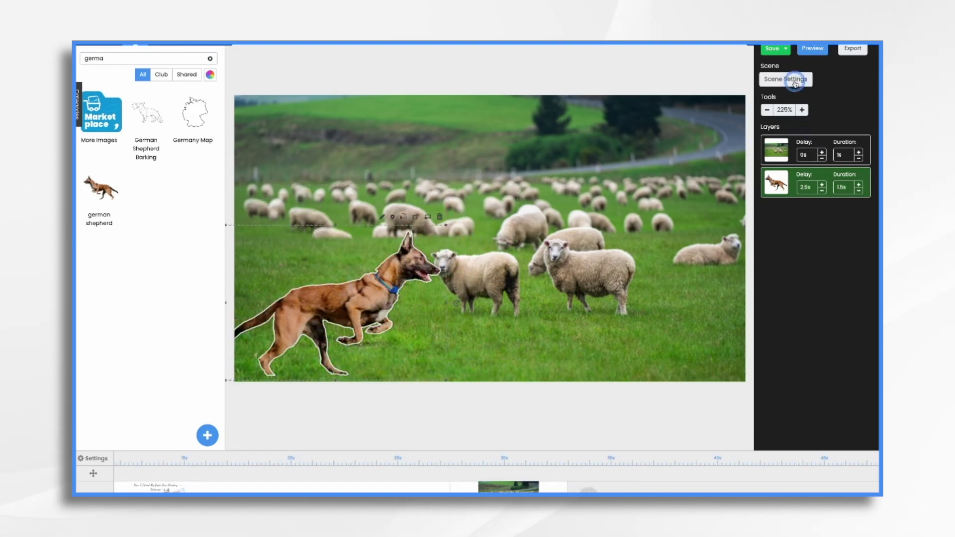
{"action": "left_click", "coordinate": [795, 80]}
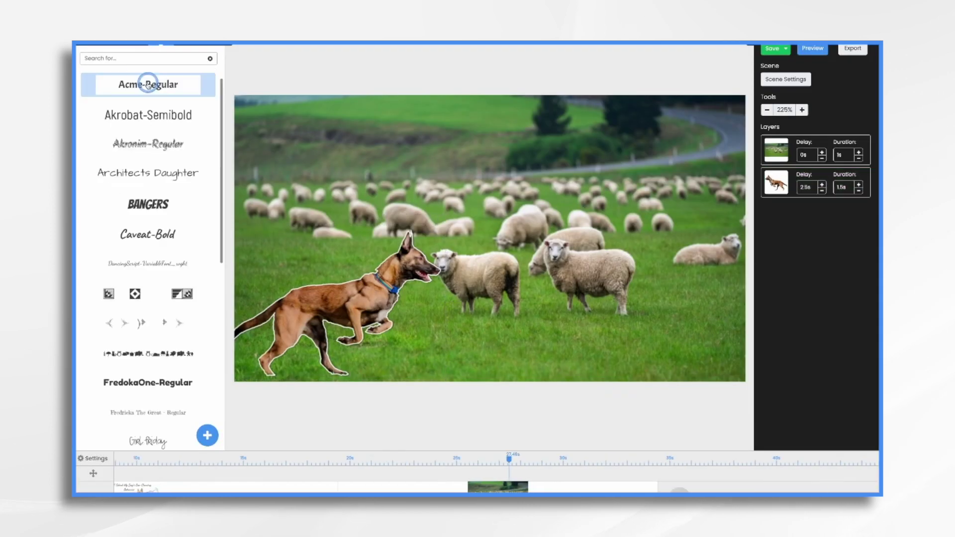
Add an Acme-Regular text block reading 'Herding Instincts' to the scene
{"action": "left_click_drag", "start_coordinate": [128, 85], "coordinate": [462, 135]}
{"action": "double_click", "coordinate": [470, 137]}
{"action": "key", "text": "ctrl+a"}
{"action": "type", "text": "Herding Instinc"}
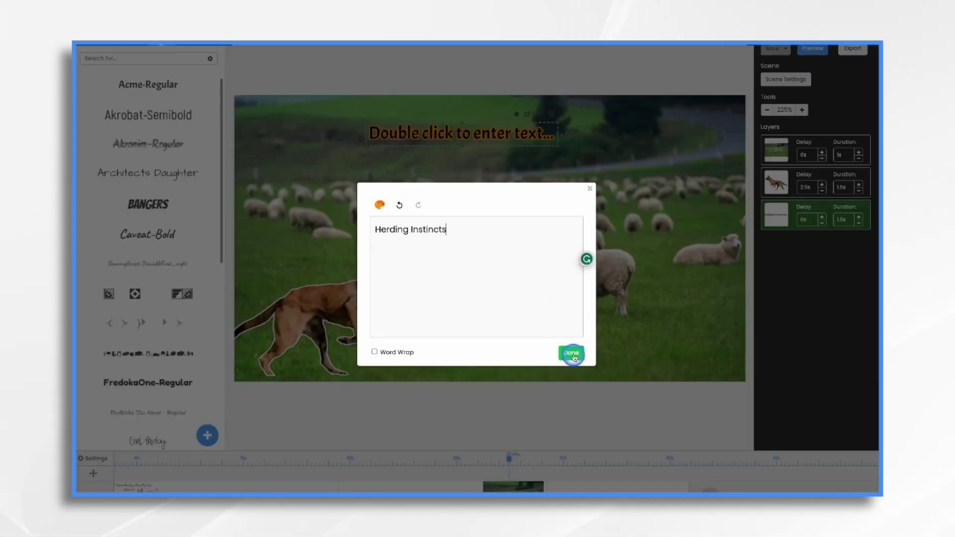
{"action": "left_click", "coordinate": [571, 353]}
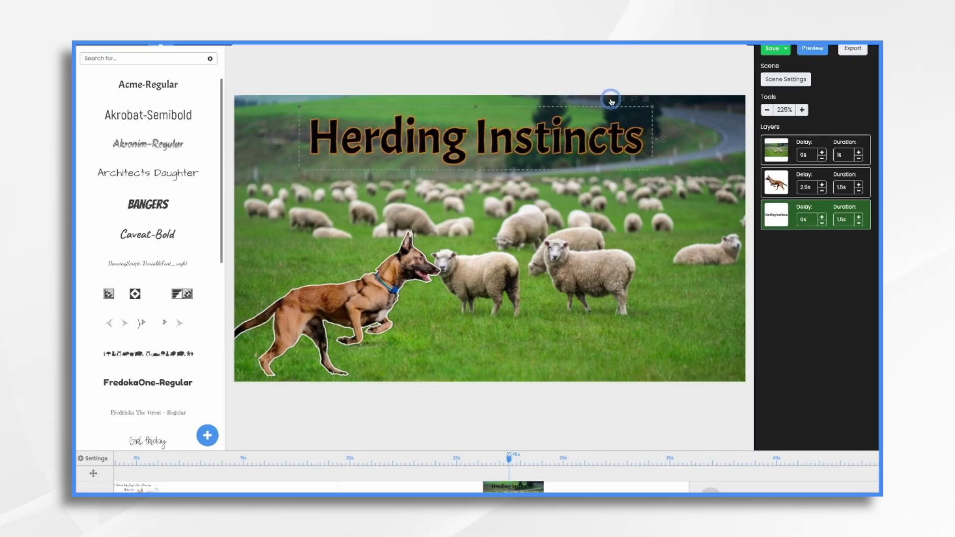
Set the heading's colour to white (#FFFFFF) and apply it
{"action": "left_click", "coordinate": [607, 99]}
{"action": "left_click", "coordinate": [431, 226]}
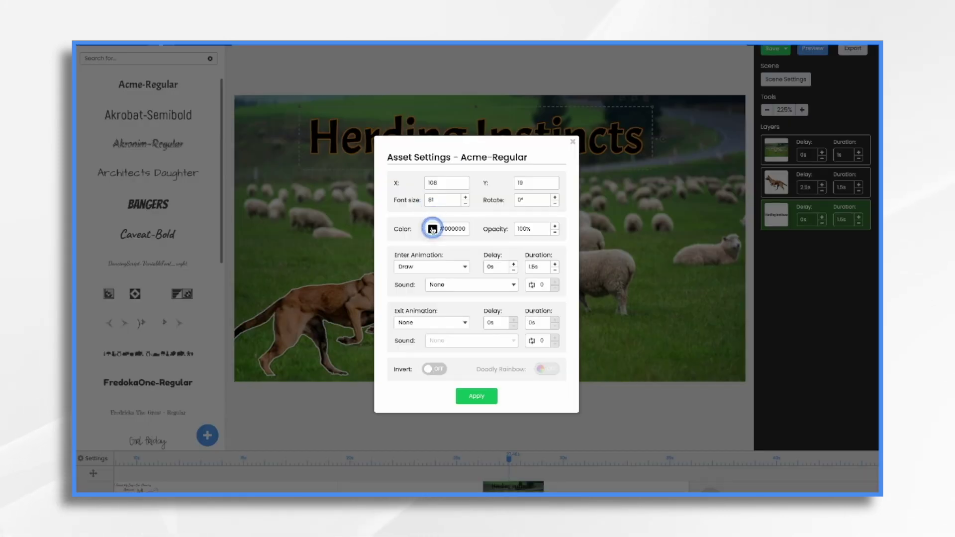
{"action": "left_click", "coordinate": [499, 356]}
{"action": "left_click", "coordinate": [489, 391]}
{"action": "left_click", "coordinate": [491, 408]}
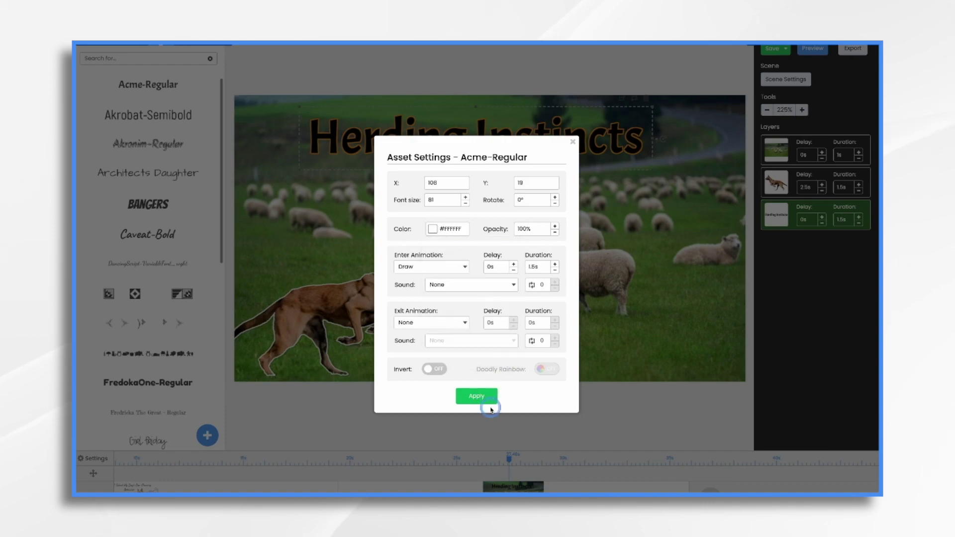
{"action": "left_click", "coordinate": [480, 397]}
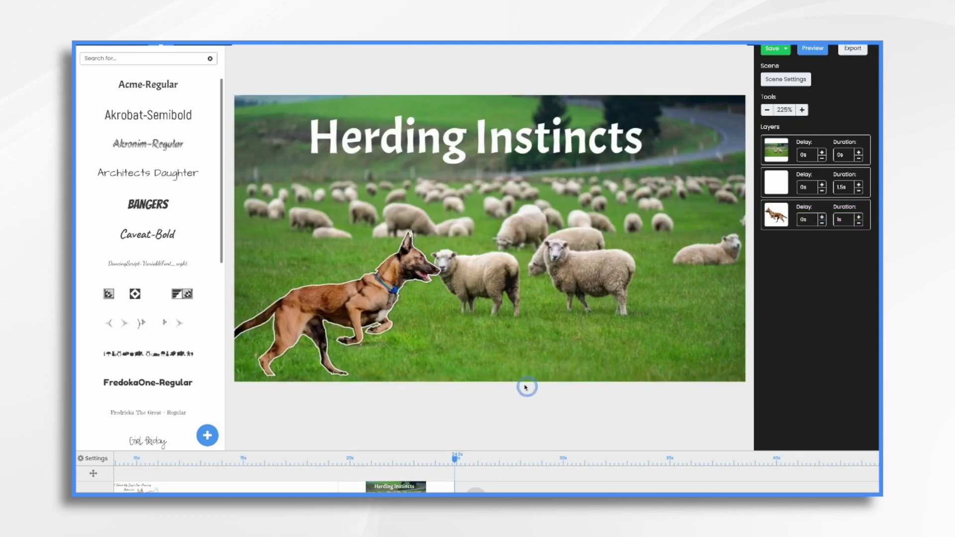
Duplicate the Herding Instincts heading and move the copy to the lower right
{"action": "left_click", "coordinate": [476, 143]}
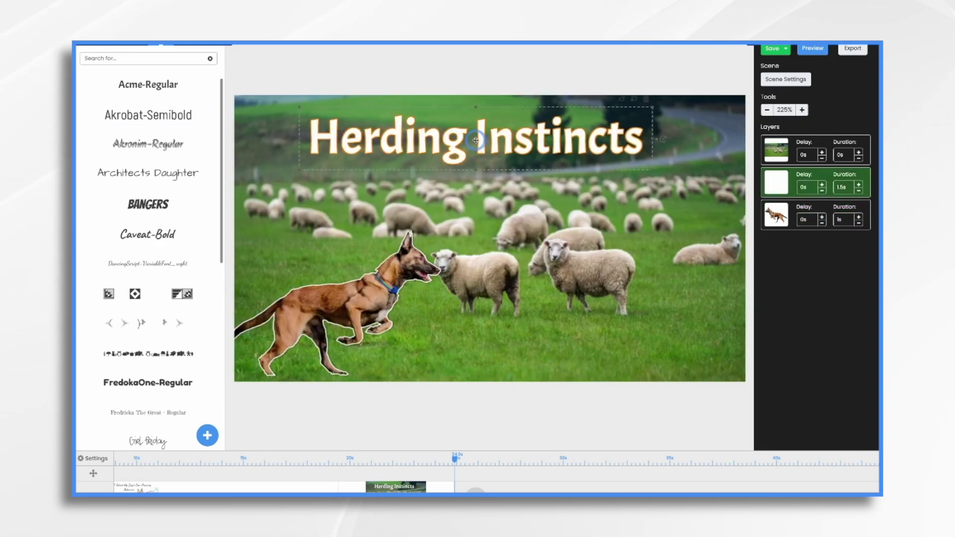
{"action": "key", "text": "ctrl+v"}
{"action": "left_click_drag", "start_coordinate": [476, 141], "coordinate": [567, 335]}
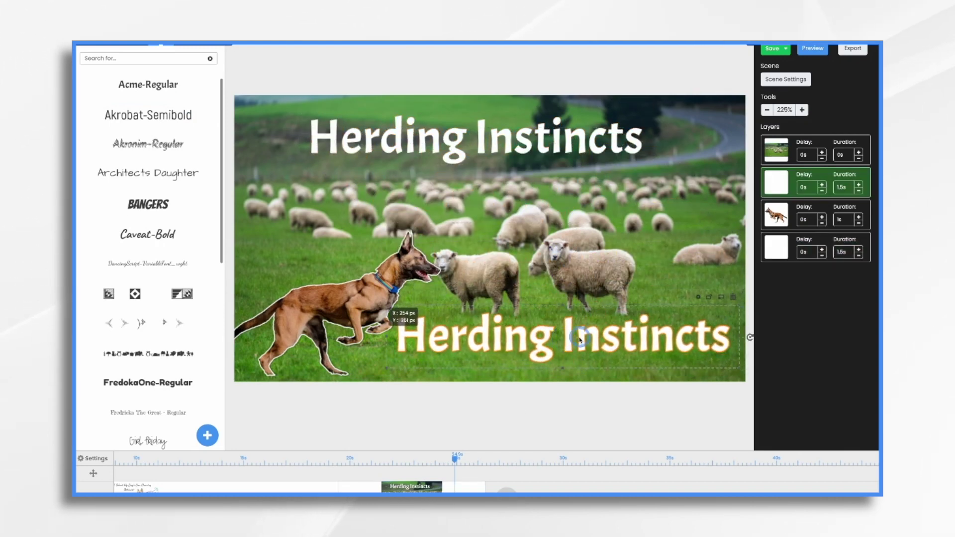
Reword the copy to 'Counter-Conditioning', fit it in place, and add a car drawing to the new scene
{"action": "double_click", "coordinate": [579, 339]}
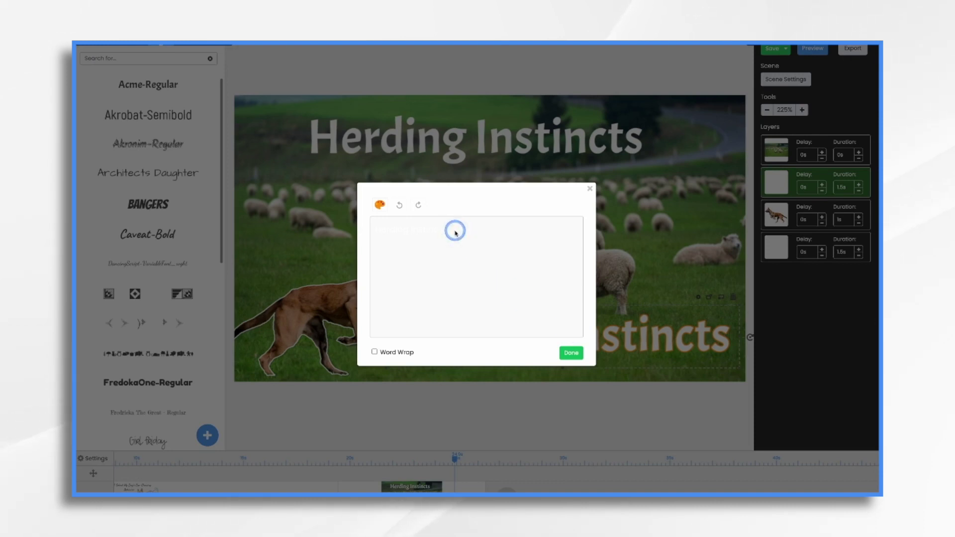
{"action": "left_click_drag", "start_coordinate": [456, 233], "coordinate": [380, 230]}
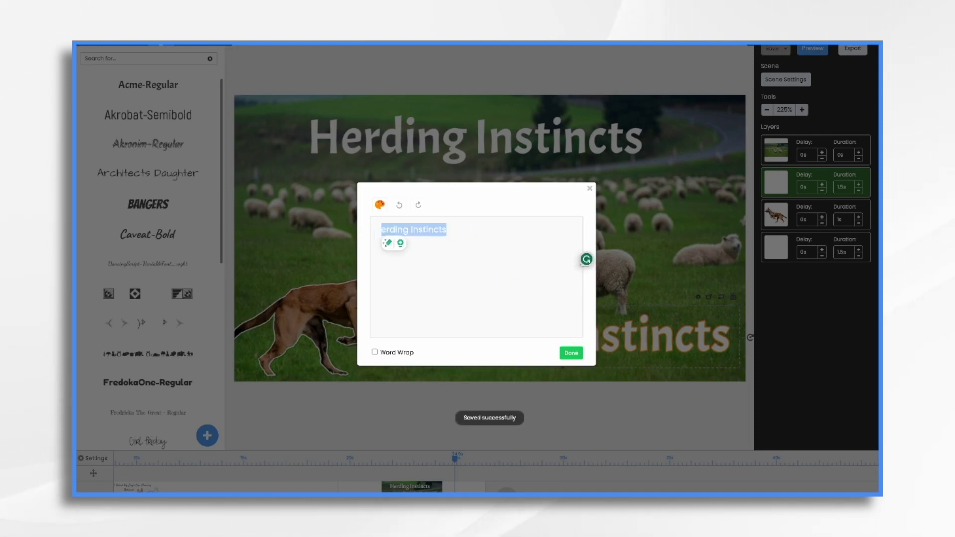
{"action": "key", "text": "BackSpace"}
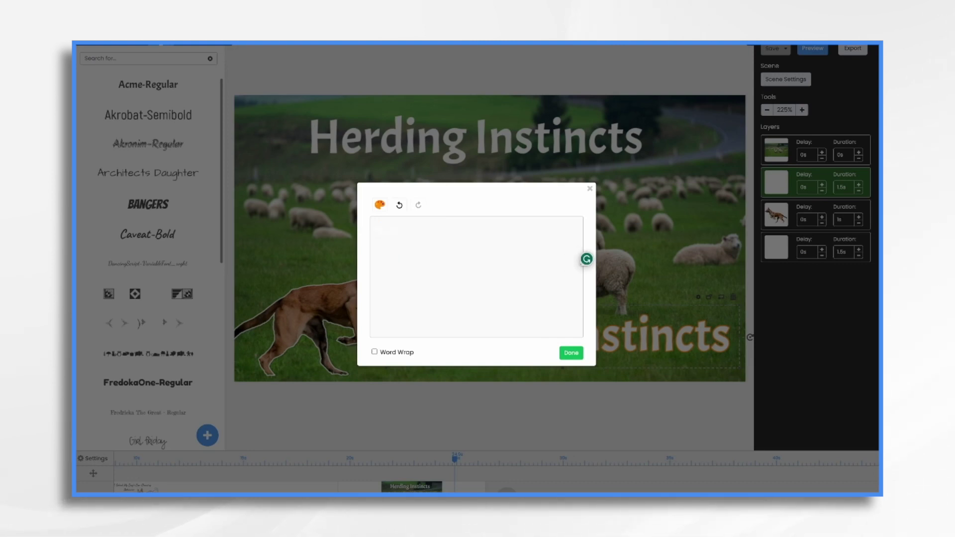
{"action": "left_click", "coordinate": [570, 352]}
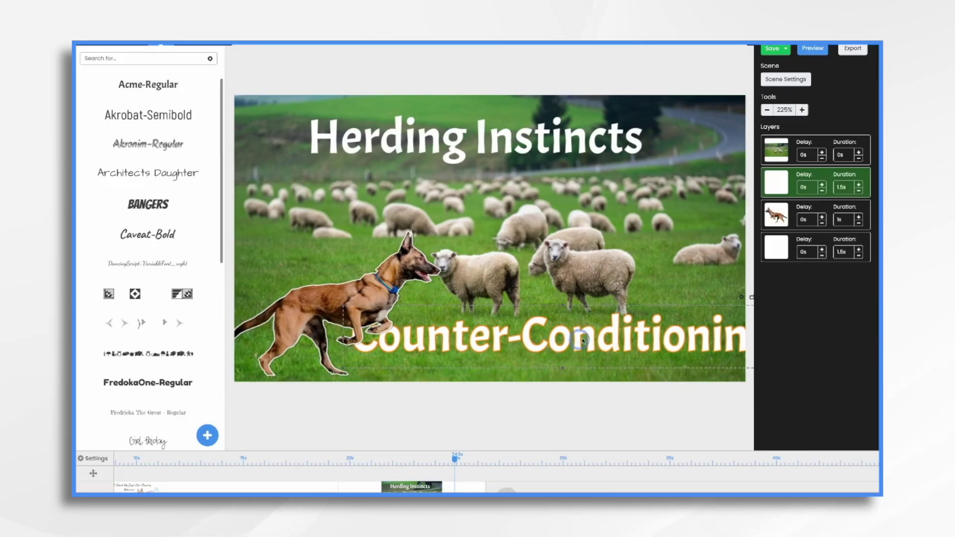
{"action": "mouse_move", "coordinate": [564, 344]}
{"action": "left_mouse_down"}
{"action": "mouse_move", "coordinate": [568, 328]}
{"action": "mouse_move", "coordinate": [558, 336]}
{"action": "mouse_move", "coordinate": [576, 338]}
{"action": "left_mouse_up"}
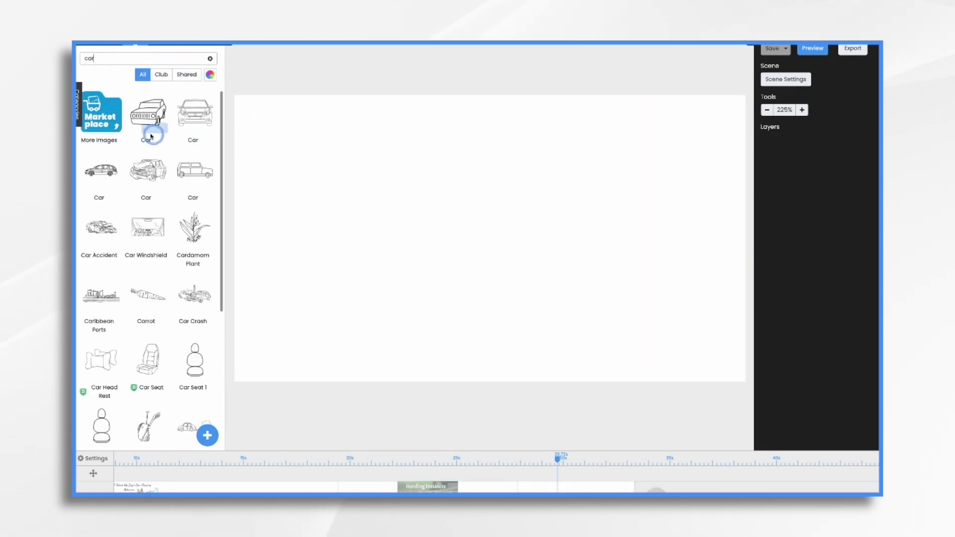
{"action": "left_click_drag", "start_coordinate": [151, 135], "coordinate": [374, 245]}
Place the car drawing, then add the 'dog trainer' image flipped to face the car
{"action": "left_click", "coordinate": [369, 247]}
{"action": "left_click", "coordinate": [126, 61]}
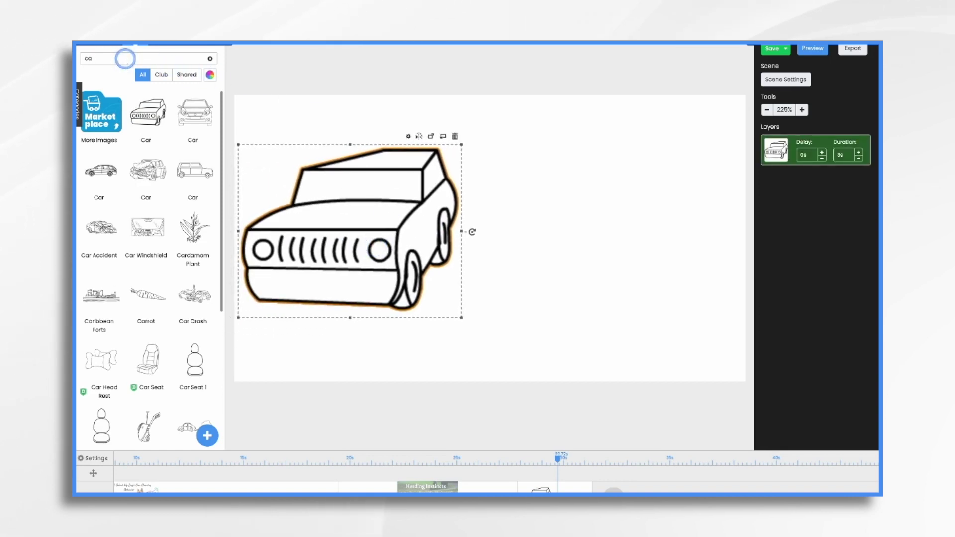
{"action": "key", "text": "super+Tab"}
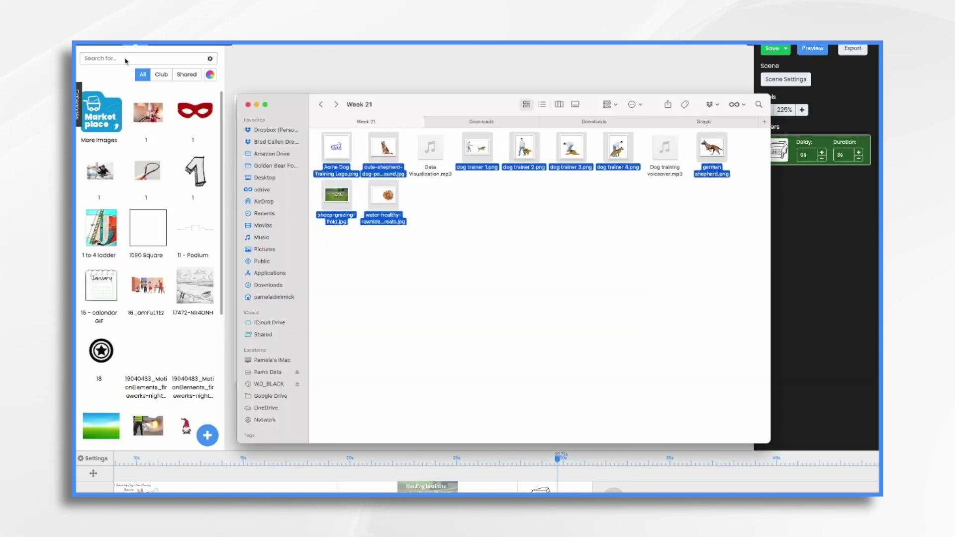
{"action": "key", "text": "super+Tab"}
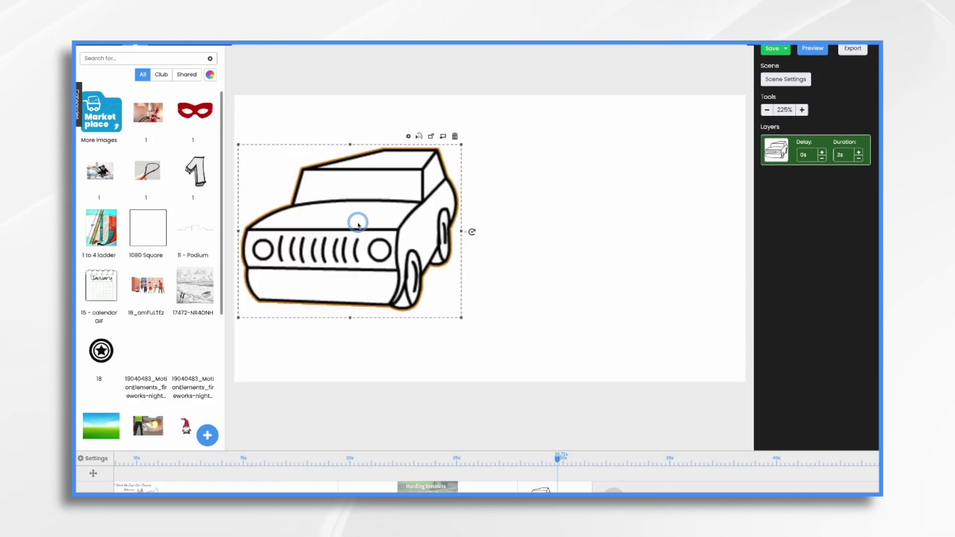
{"action": "type", "text": "dog trainer"}
{"action": "left_click_drag", "start_coordinate": [143, 113], "coordinate": [676, 174]}
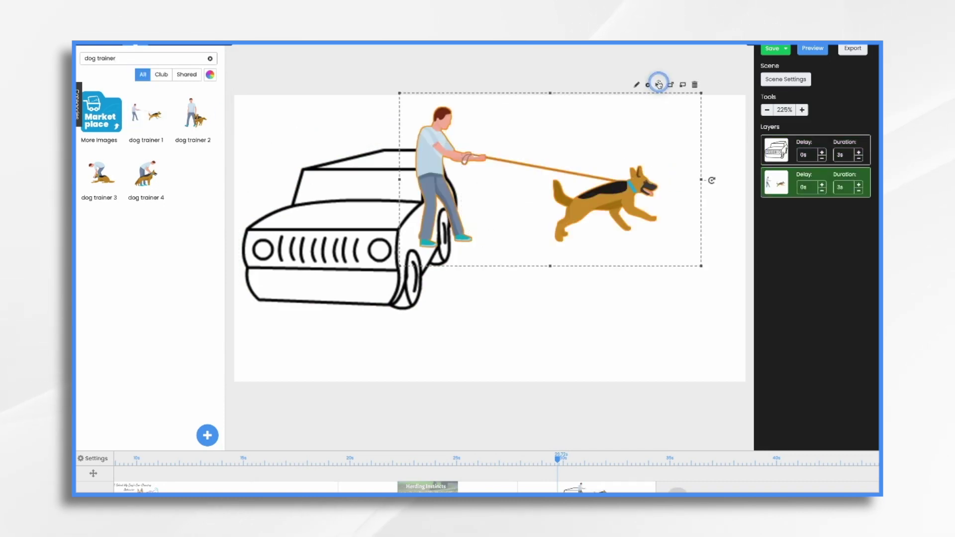
{"action": "left_click", "coordinate": [658, 83]}
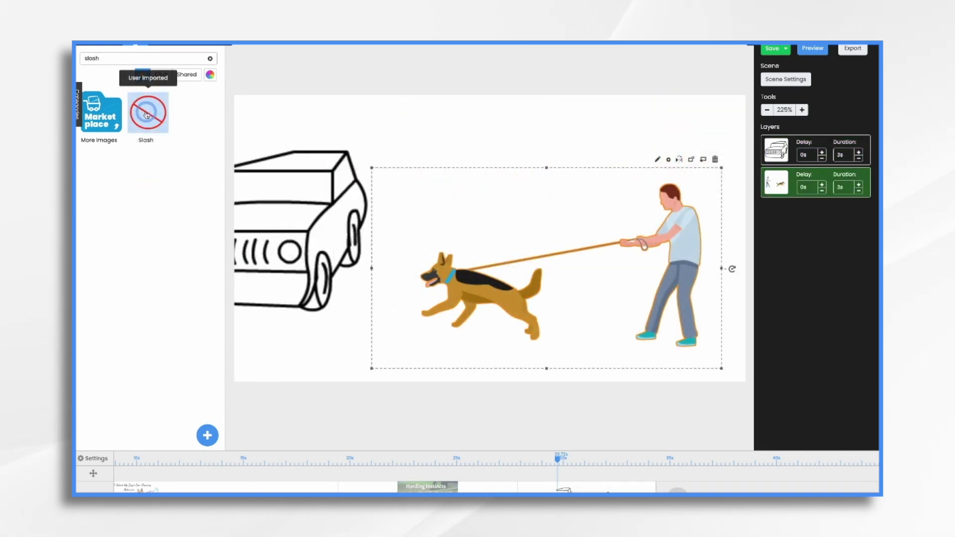
Lay the red no-sign slash over the dog and trainer, then deselect it
{"action": "left_click_drag", "start_coordinate": [146, 115], "coordinate": [567, 264]}
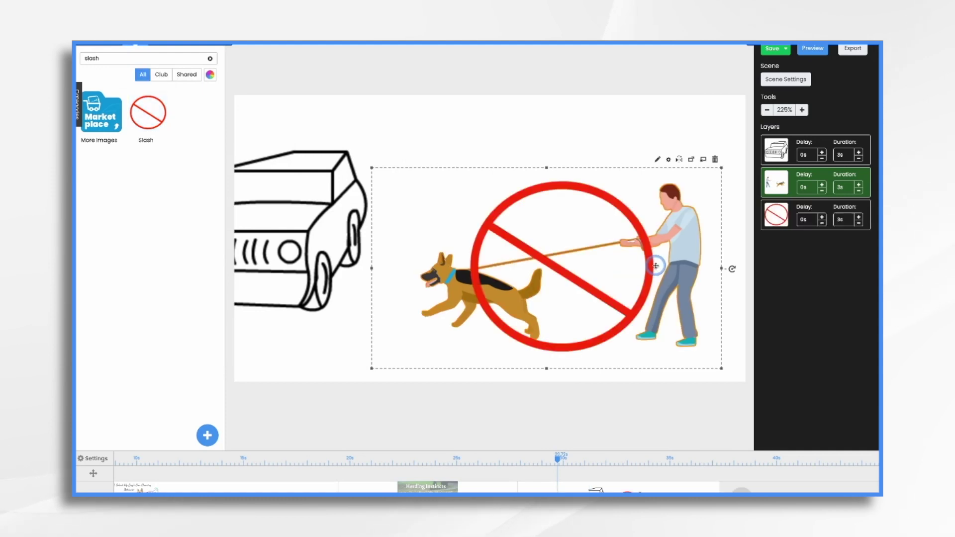
{"action": "left_click", "coordinate": [552, 124]}
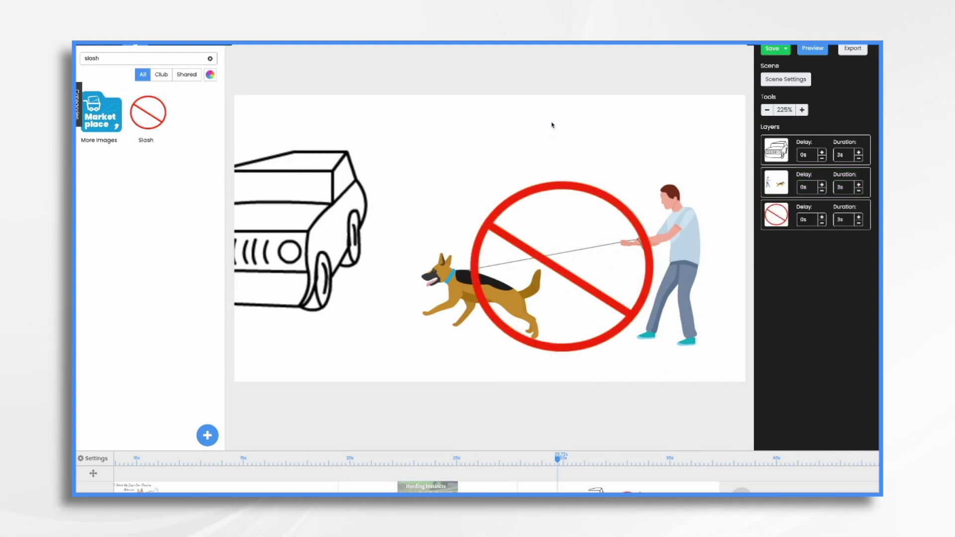
{"action": "left_click", "coordinate": [590, 256]}
{"action": "left_click", "coordinate": [713, 242]}
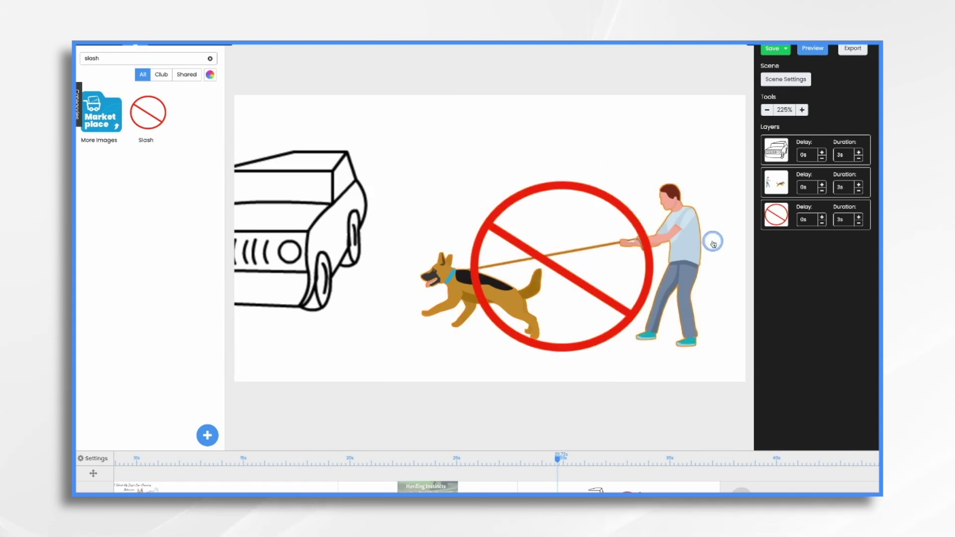
{"action": "left_click", "coordinate": [691, 245]}
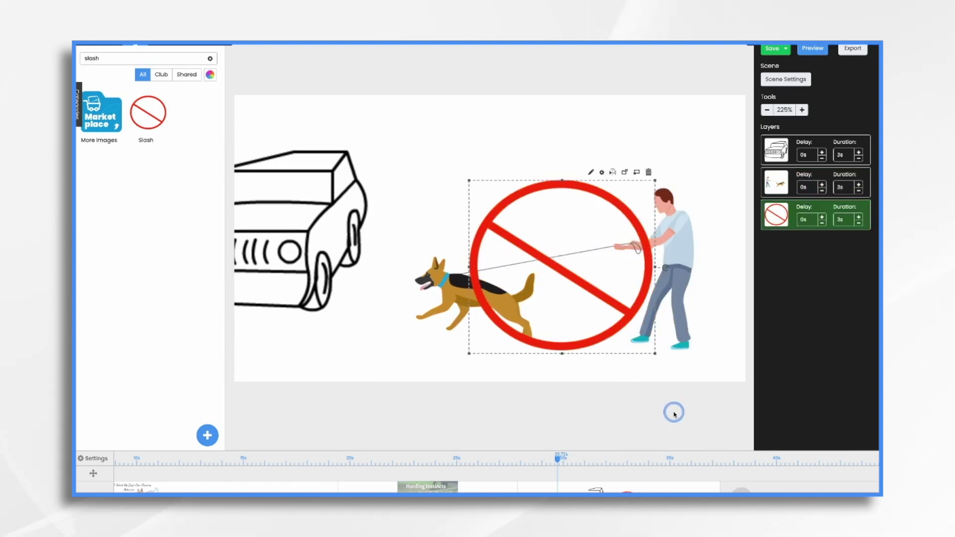
{"action": "left_click", "coordinate": [717, 357]}
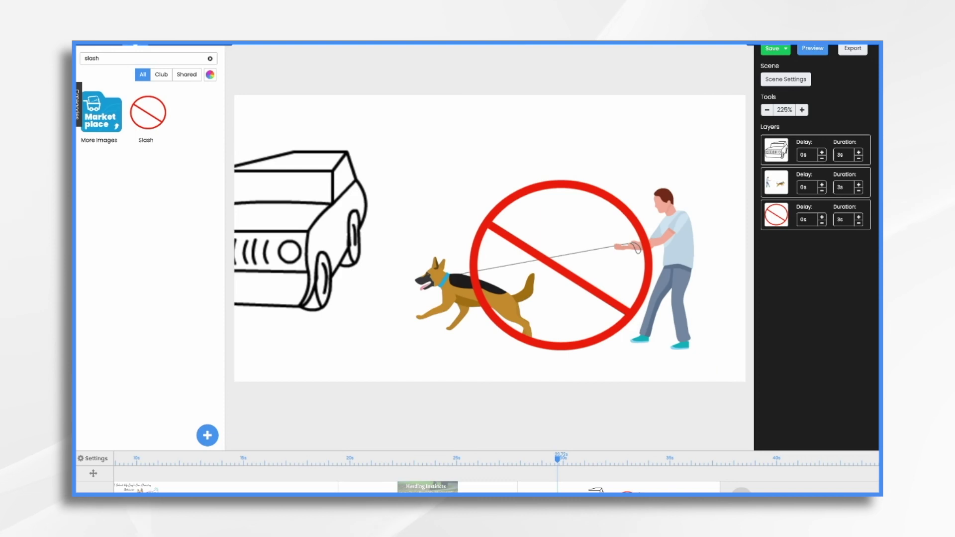
Duplicate the scene and remove the no-sign and man-and-dog images from the copy
{"action": "right_click", "coordinate": [682, 440]}
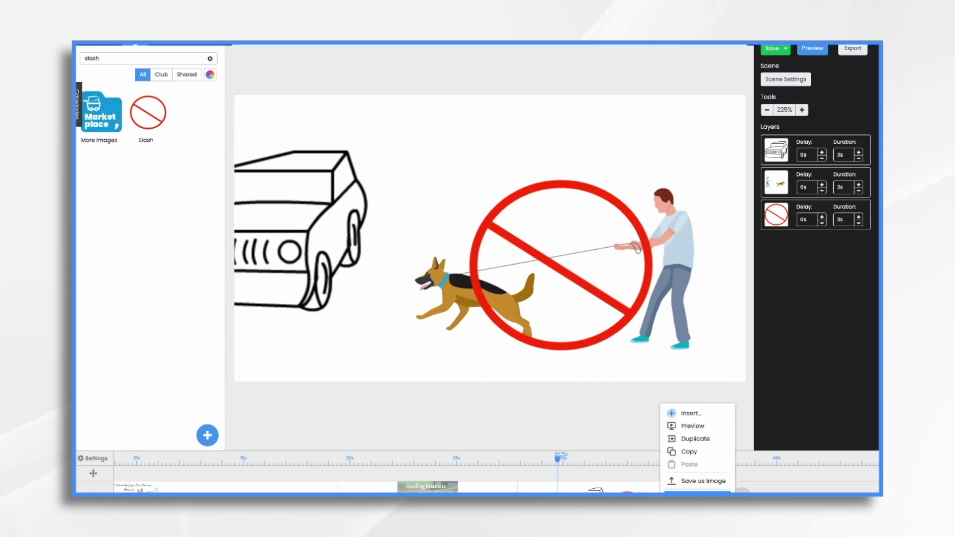
{"action": "left_click", "coordinate": [682, 439]}
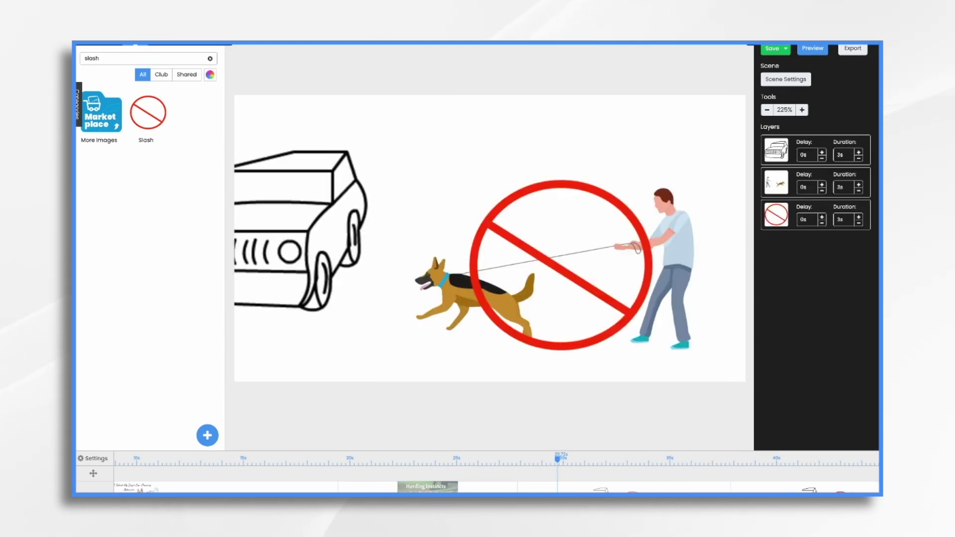
{"action": "left_click", "coordinate": [569, 277]}
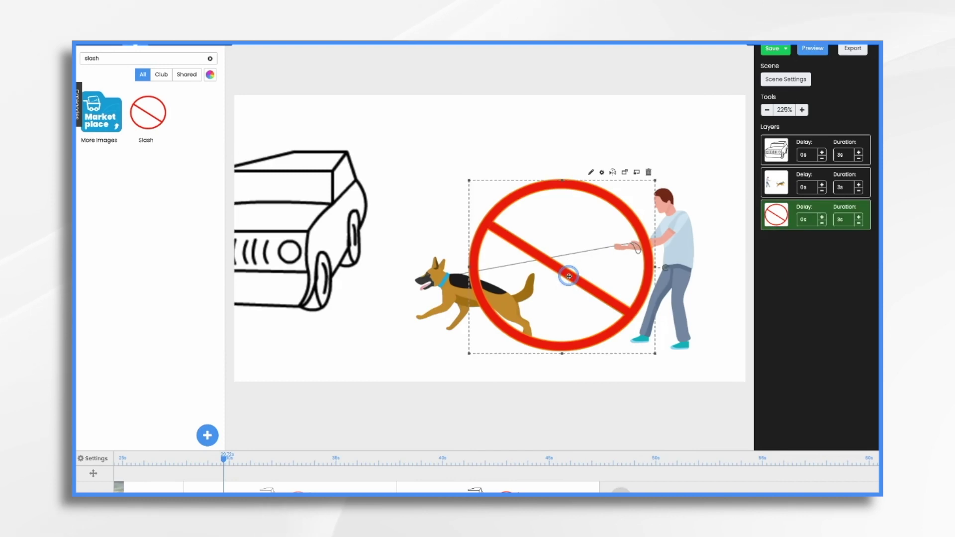
{"action": "left_click", "coordinate": [648, 172]}
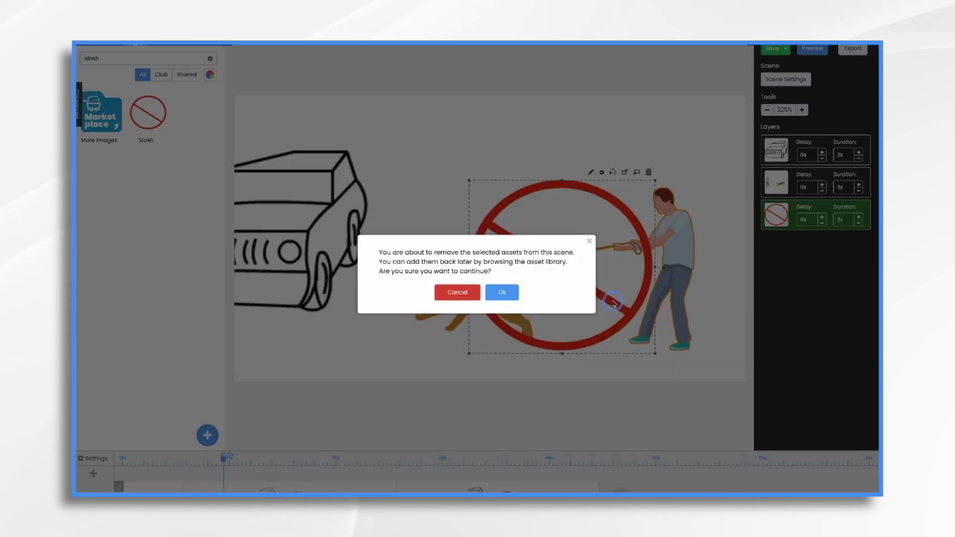
{"action": "left_click", "coordinate": [498, 292]}
{"action": "left_click", "coordinate": [674, 244]}
{"action": "left_click", "coordinate": [713, 160]}
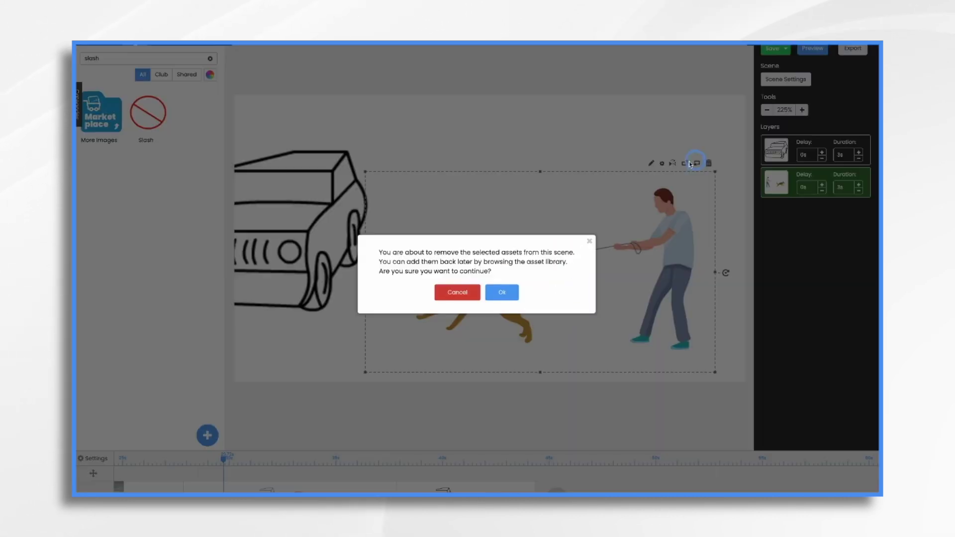
{"action": "left_click", "coordinate": [499, 293]}
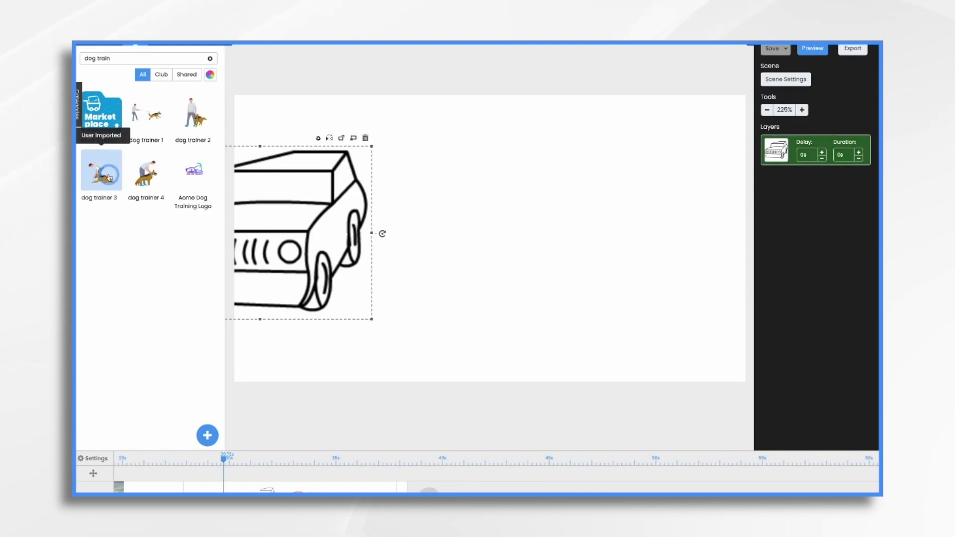
Add the dog trainer 3 image and save the duplicated scene as a 1080p image
{"action": "left_click_drag", "start_coordinate": [110, 177], "coordinate": [550, 212]}
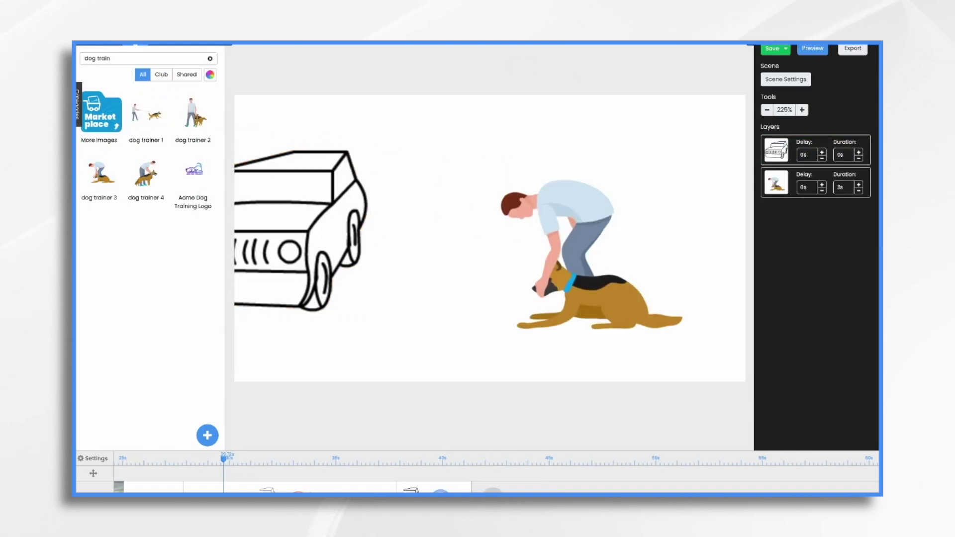
{"action": "right_click", "coordinate": [438, 487]}
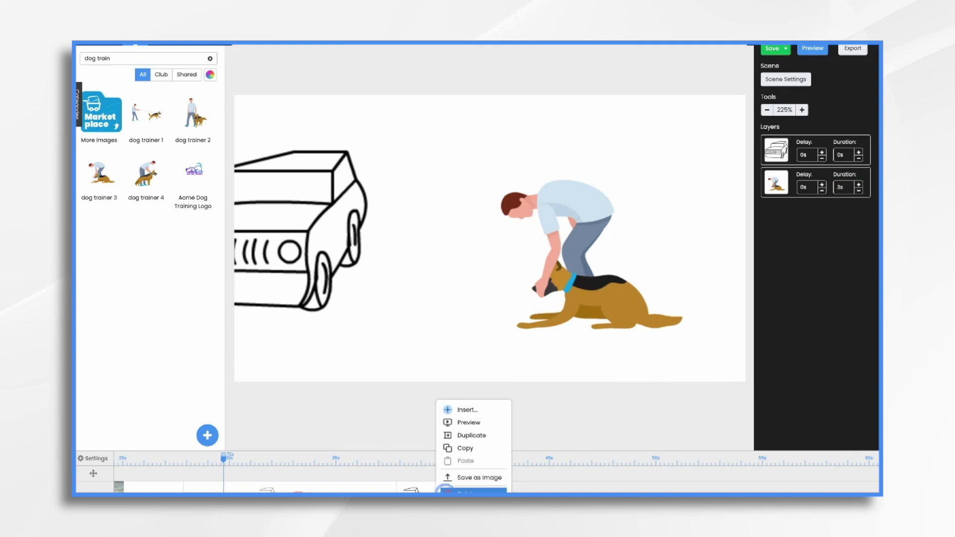
{"action": "left_click", "coordinate": [461, 477]}
{"action": "left_click", "coordinate": [458, 477]}
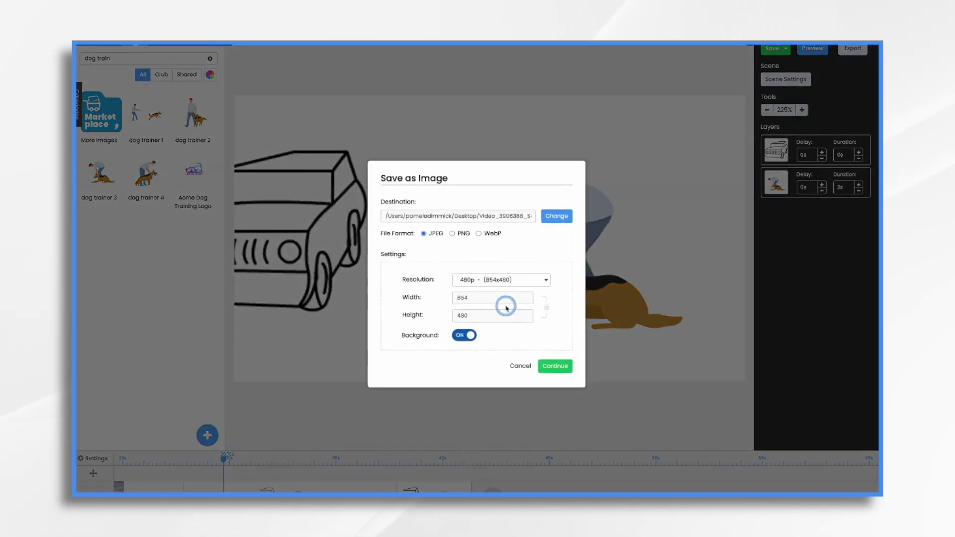
{"action": "left_click", "coordinate": [510, 280]}
{"action": "left_click", "coordinate": [486, 298]}
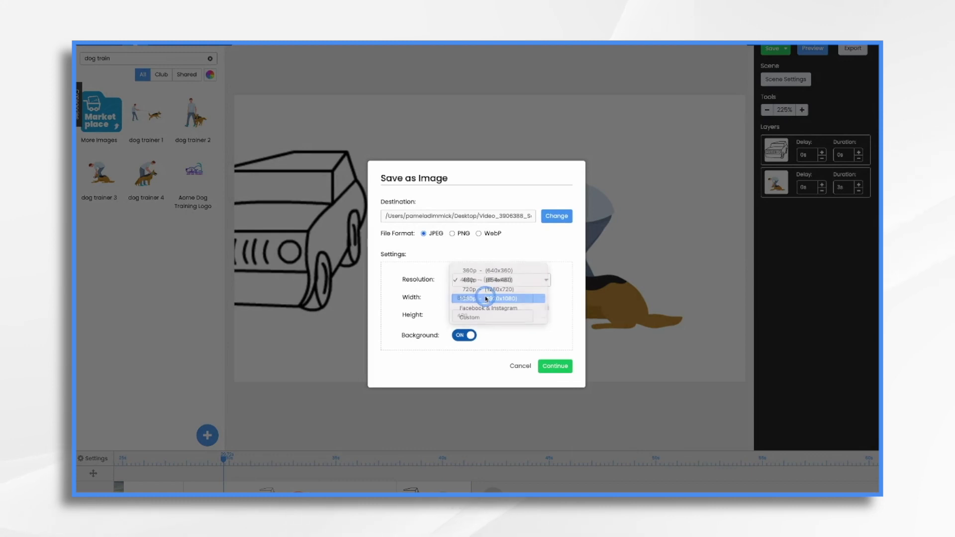
{"action": "left_click", "coordinate": [568, 367]}
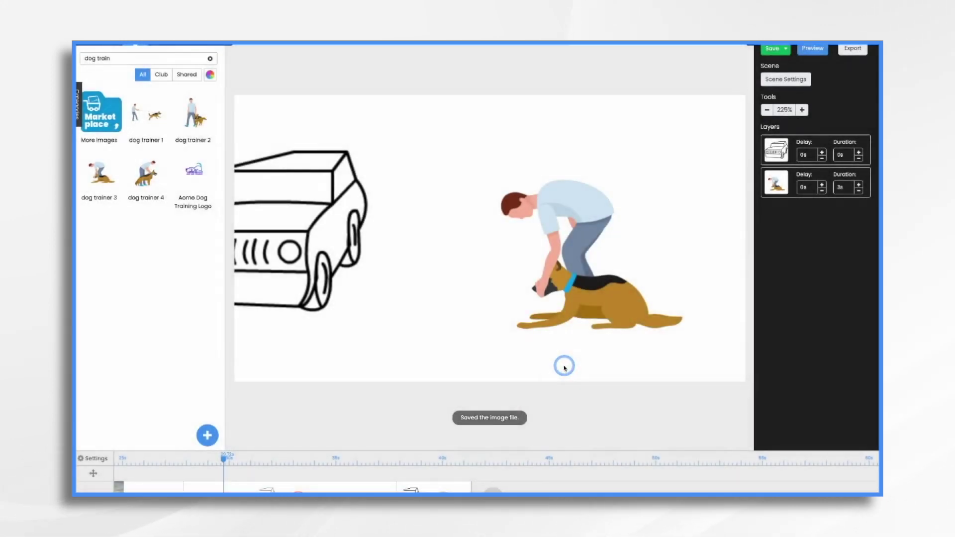
Delete the temporary duplicated scene
{"action": "right_click", "coordinate": [446, 405]}
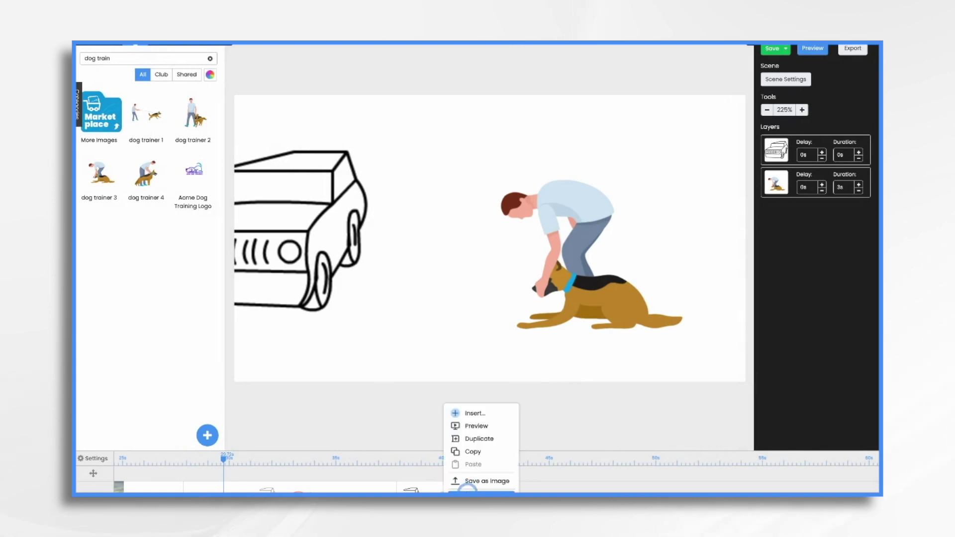
{"action": "left_click", "coordinate": [467, 490]}
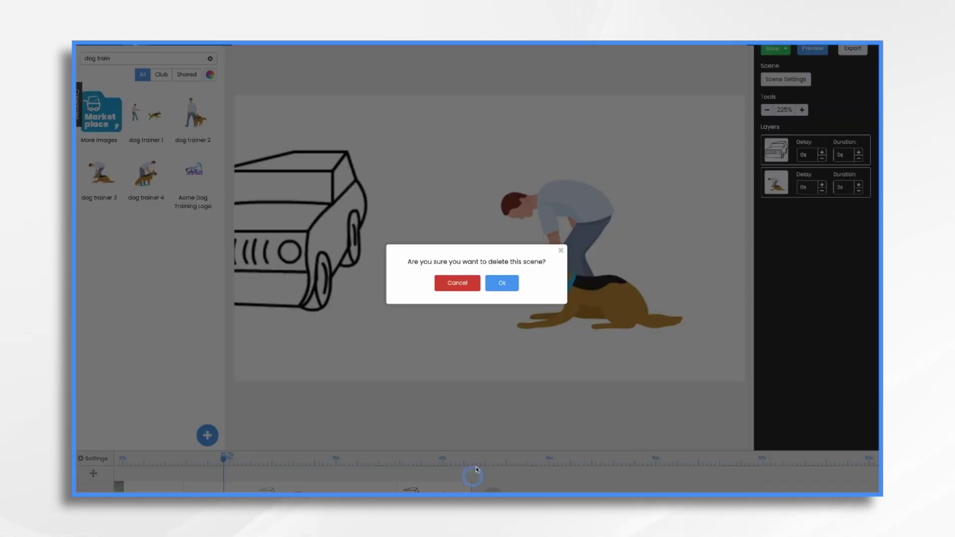
{"action": "left_click", "coordinate": [503, 284]}
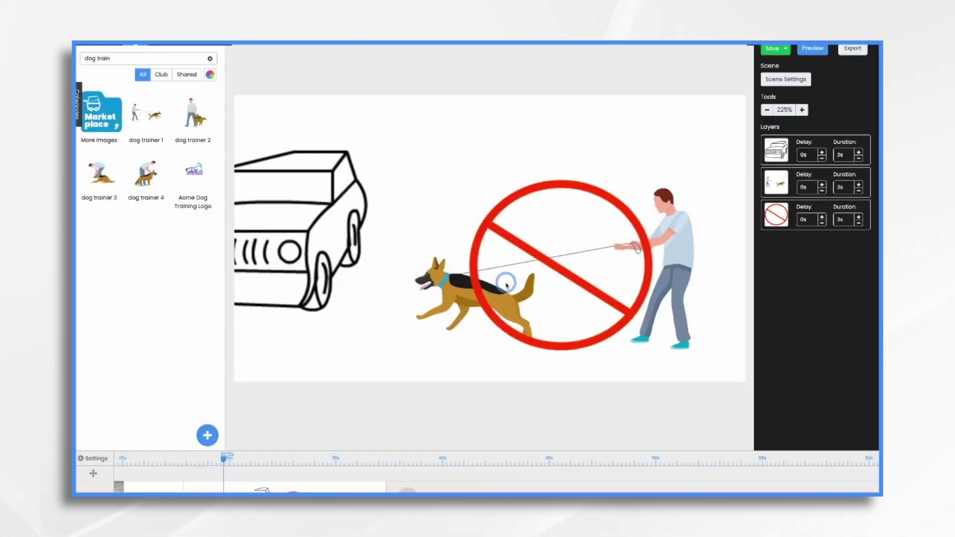
{"action": "left_click", "coordinate": [208, 436]}
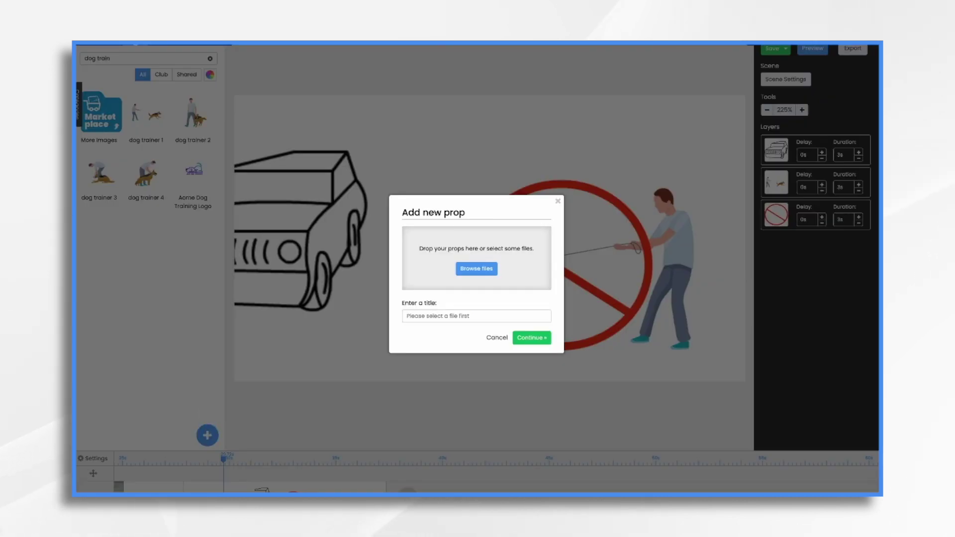
Import the saved scene JPG as a prop and enlarge it to fill the canvas
{"action": "left_click_drag", "start_coordinate": [562, 214], "coordinate": [475, 249]}
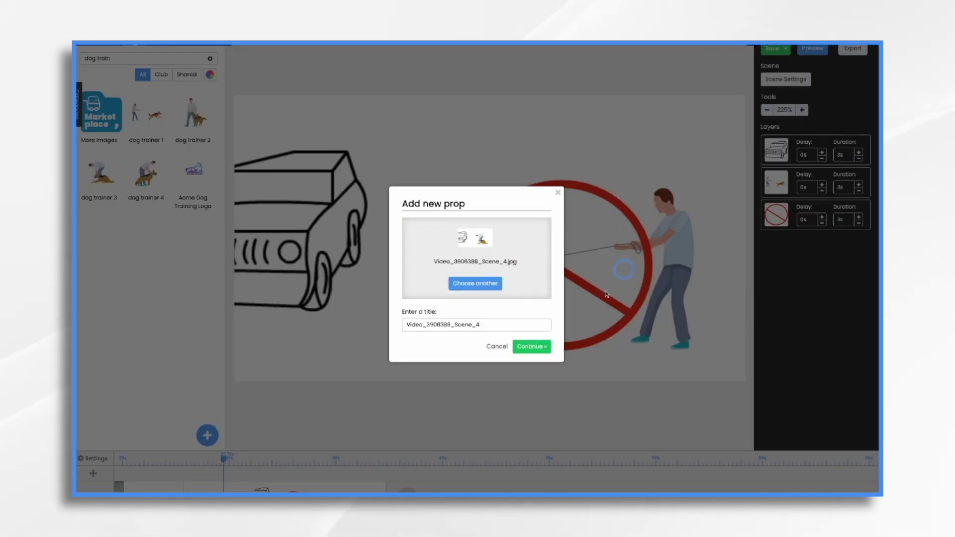
{"action": "left_click", "coordinate": [524, 351]}
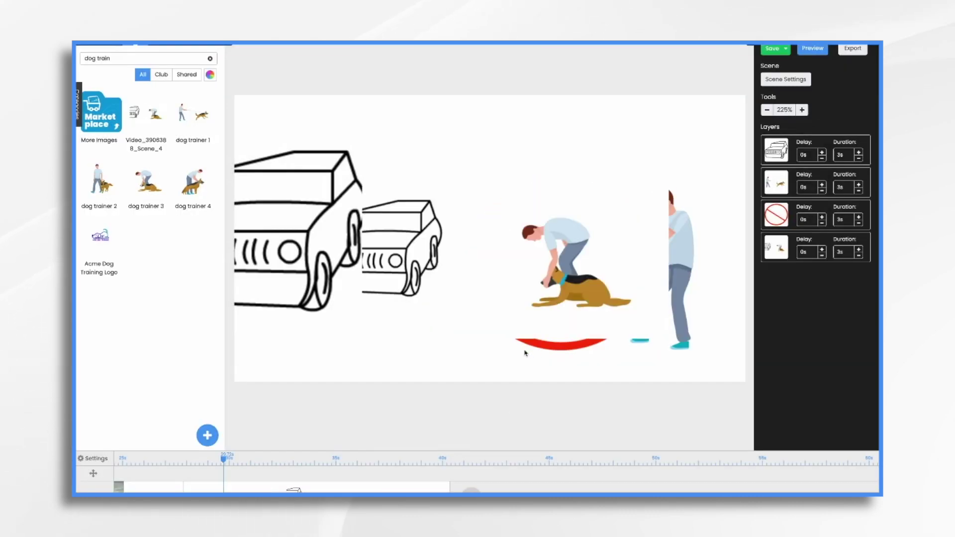
{"action": "left_click_drag", "start_coordinate": [486, 256], "coordinate": [359, 185]}
{"action": "left_click_drag", "start_coordinate": [542, 269], "coordinate": [727, 407]}
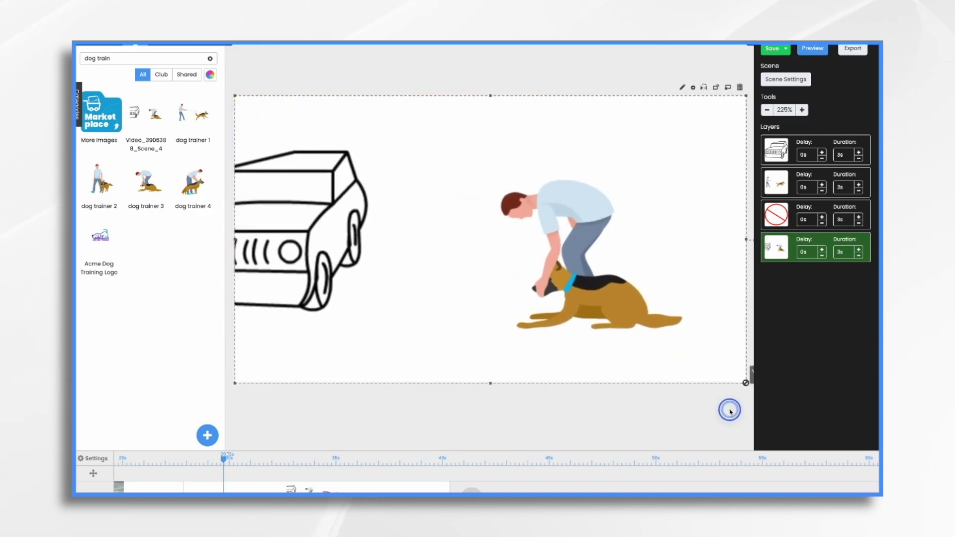
Align the overlay with the scene at low opacity, restore 100% opacity, and open its reveal path
{"action": "left_click", "coordinate": [693, 87]}
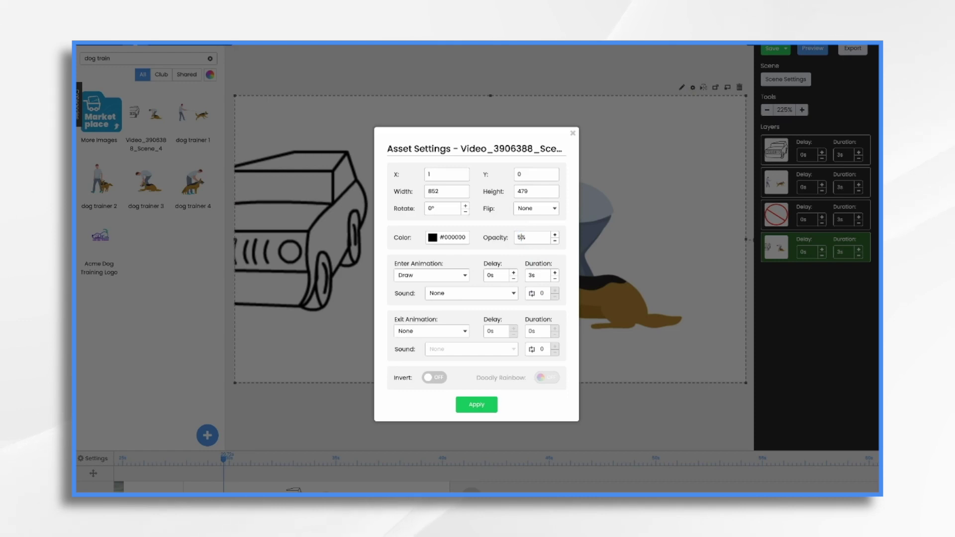
{"action": "left_click", "coordinate": [478, 406]}
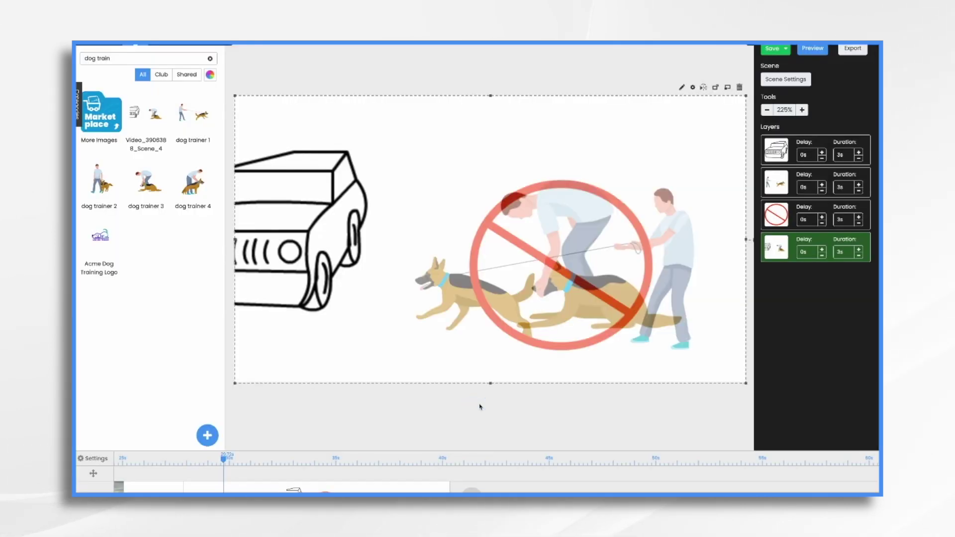
{"action": "mouse_move", "coordinate": [577, 219]}
{"action": "left_mouse_down"}
{"action": "mouse_move", "coordinate": [576, 196]}
{"action": "mouse_move", "coordinate": [579, 203]}
{"action": "left_mouse_up"}
{"action": "key", "text": "Left"}
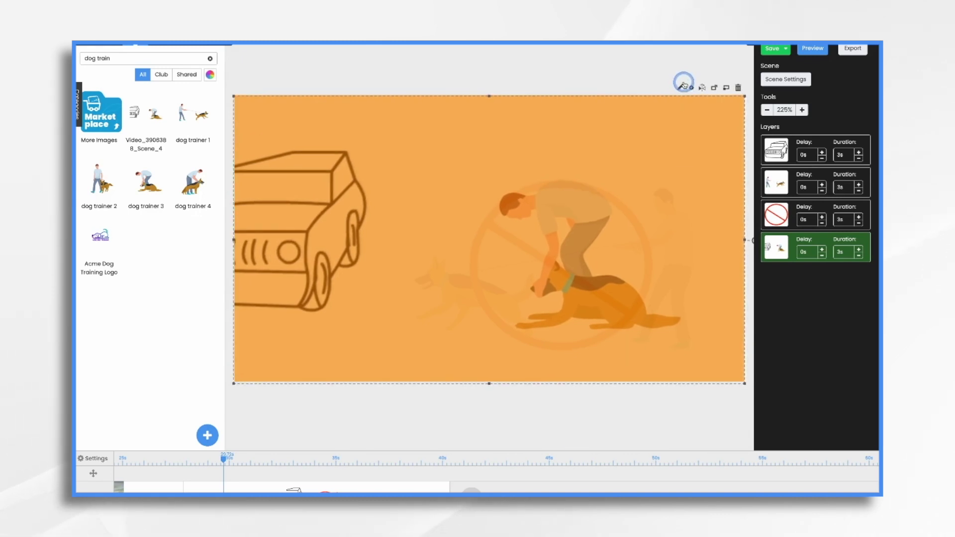
{"action": "left_click", "coordinate": [690, 87]}
{"action": "left_click", "coordinate": [522, 239]}
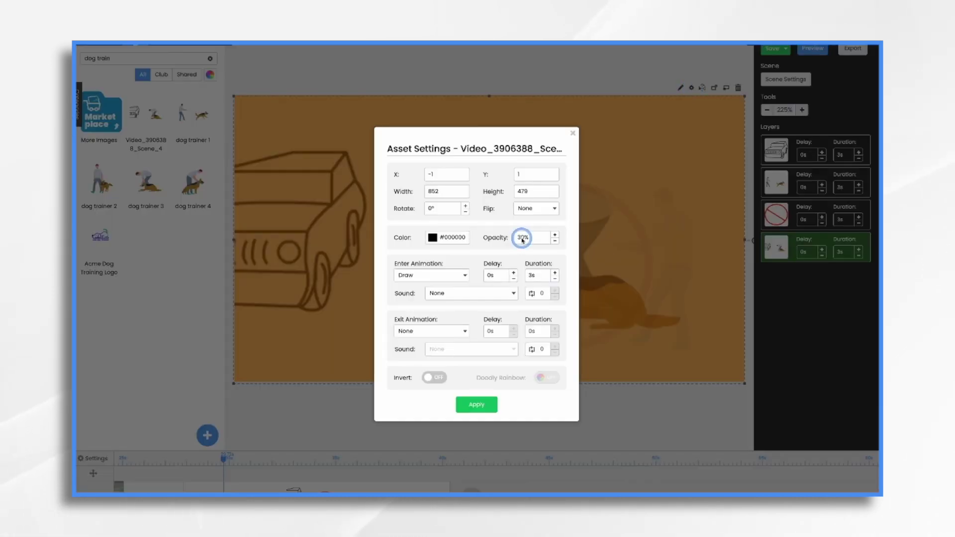
{"action": "left_click", "coordinate": [470, 405]}
{"action": "left_click", "coordinate": [679, 96]}
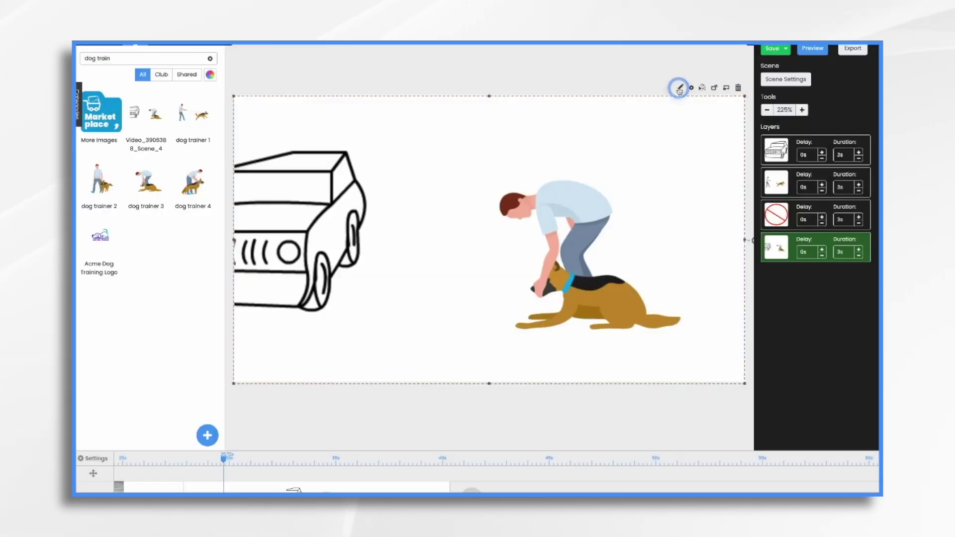
{"action": "left_click", "coordinate": [679, 89]}
Set the overlay's reveal mode to Fade with a 1.5s duration
{"action": "left_click", "coordinate": [826, 267]}
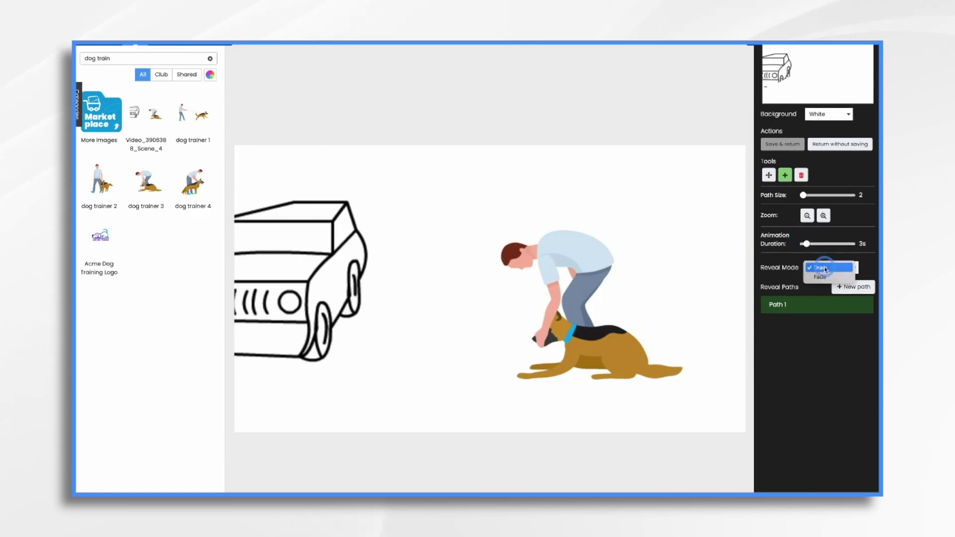
{"action": "left_click", "coordinate": [820, 277]}
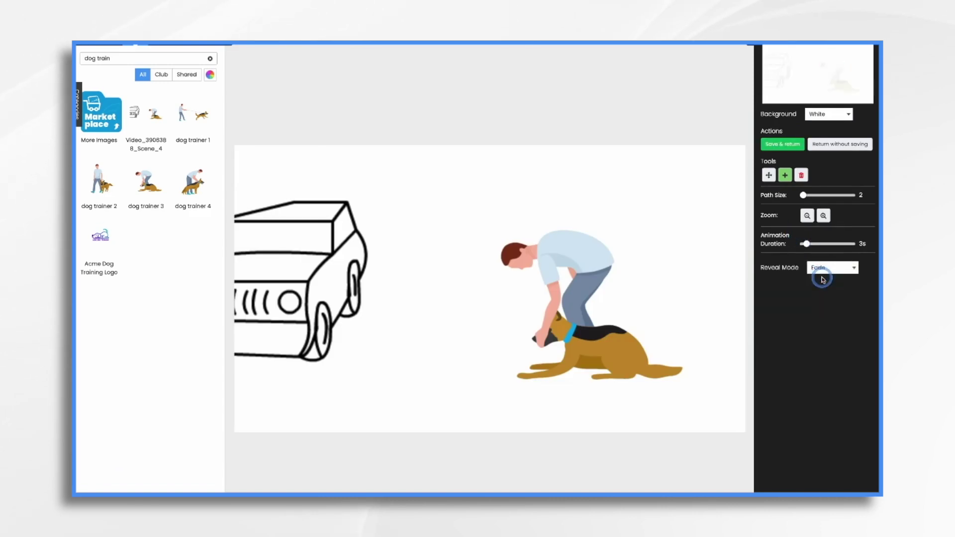
{"action": "left_click", "coordinate": [789, 145]}
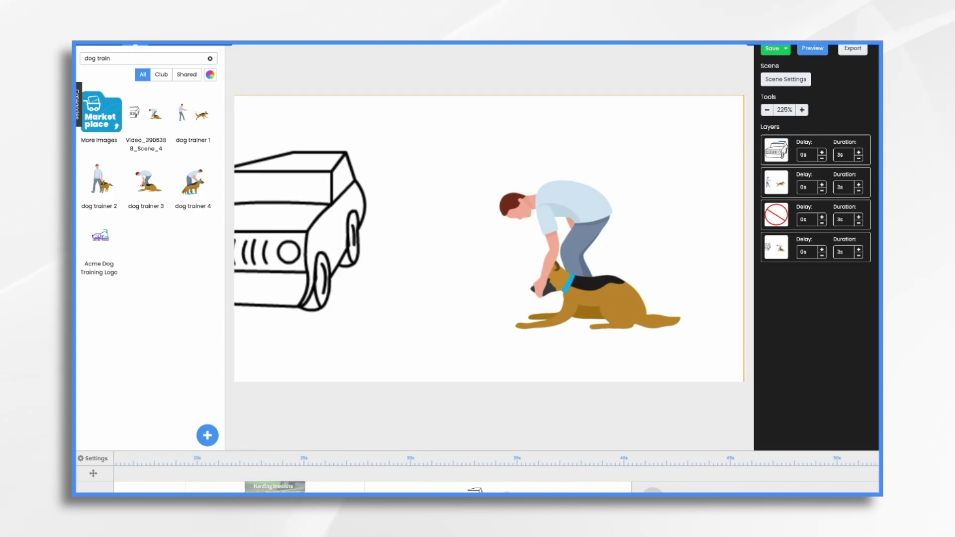
{"action": "left_click", "coordinate": [858, 256]}
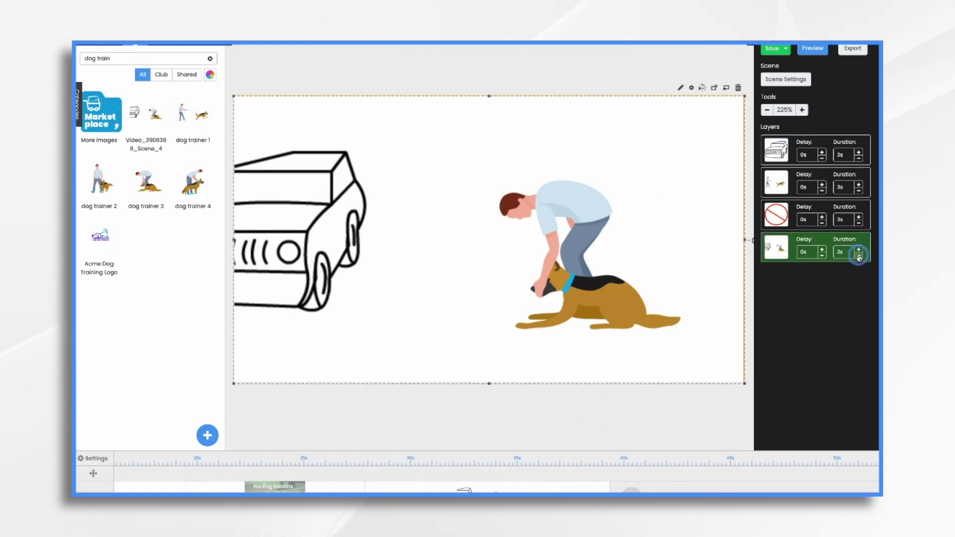
{"action": "left_click", "coordinate": [859, 257]}
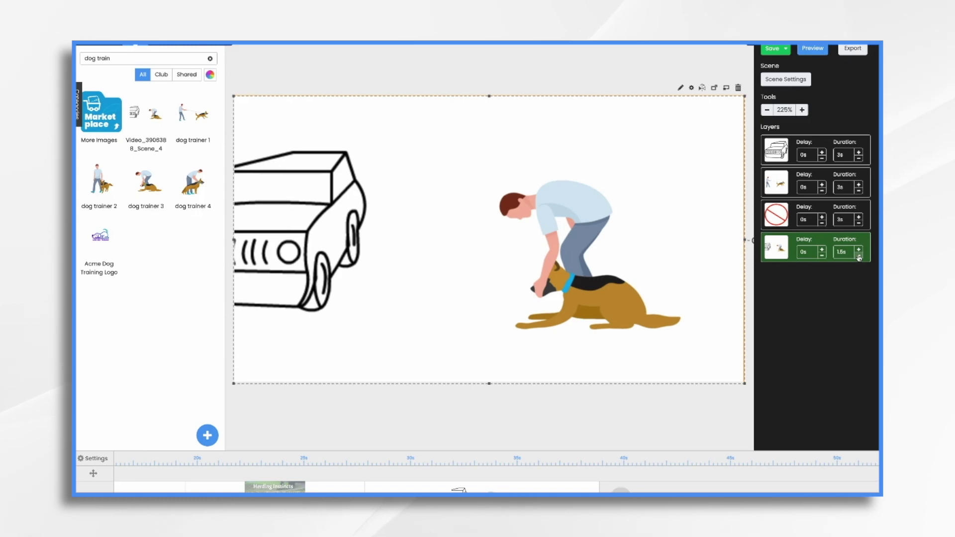
Give the scene 1.5 seconds of extra time in Scene Settings
{"action": "left_click", "coordinate": [801, 82]}
{"action": "left_click", "coordinate": [575, 222]}
{"action": "left_click", "coordinate": [575, 222]}
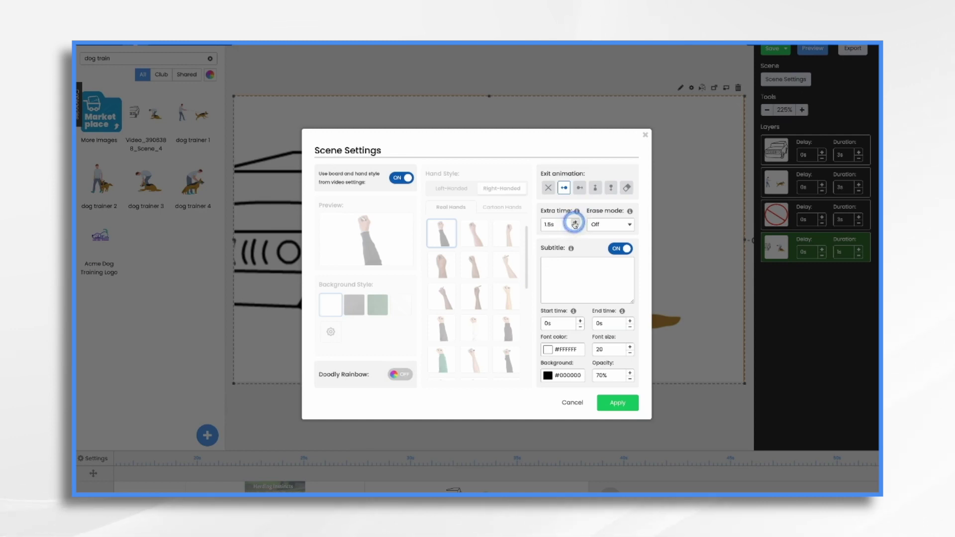
{"action": "left_click", "coordinate": [617, 403]}
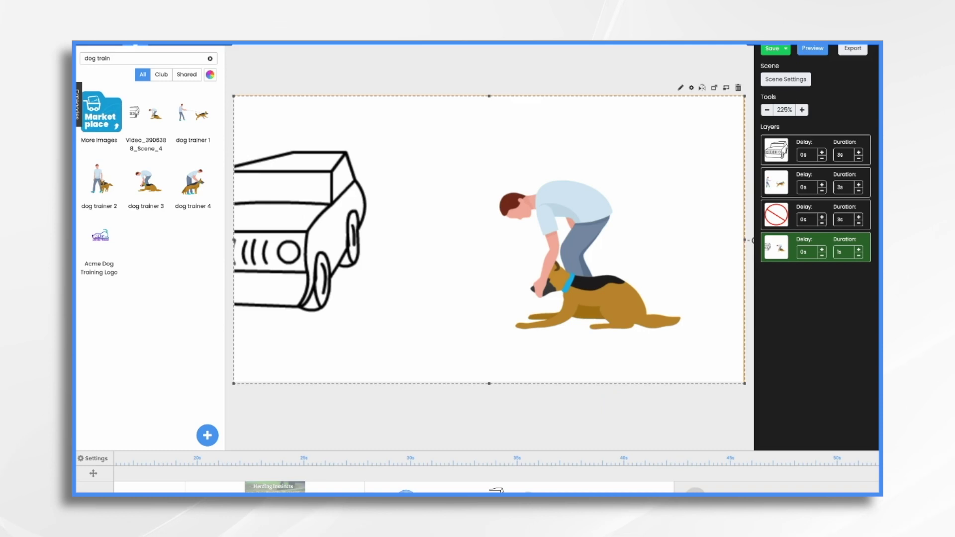
Preview the current scene
{"action": "right_click", "coordinate": [405, 401]}
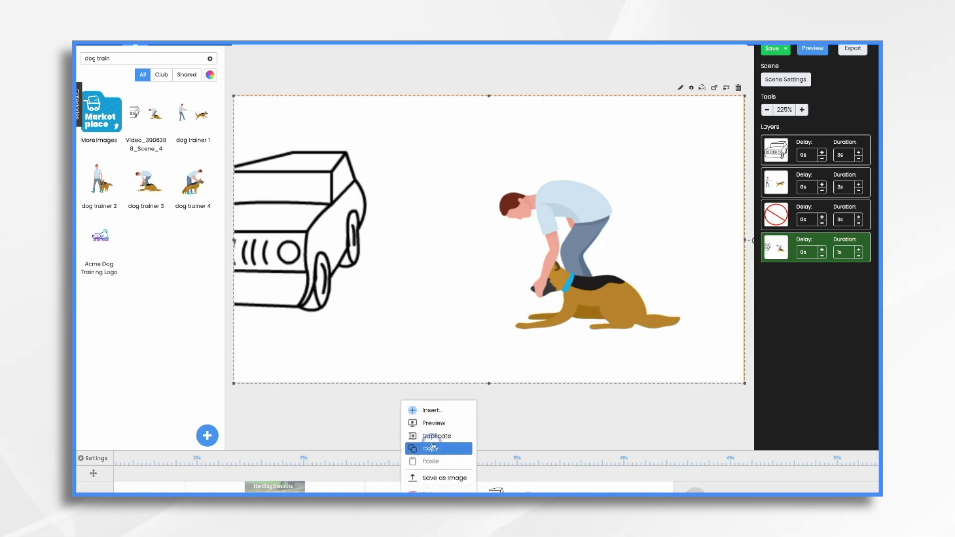
{"action": "right_click", "coordinate": [422, 401]}
{"action": "left_click", "coordinate": [452, 420]}
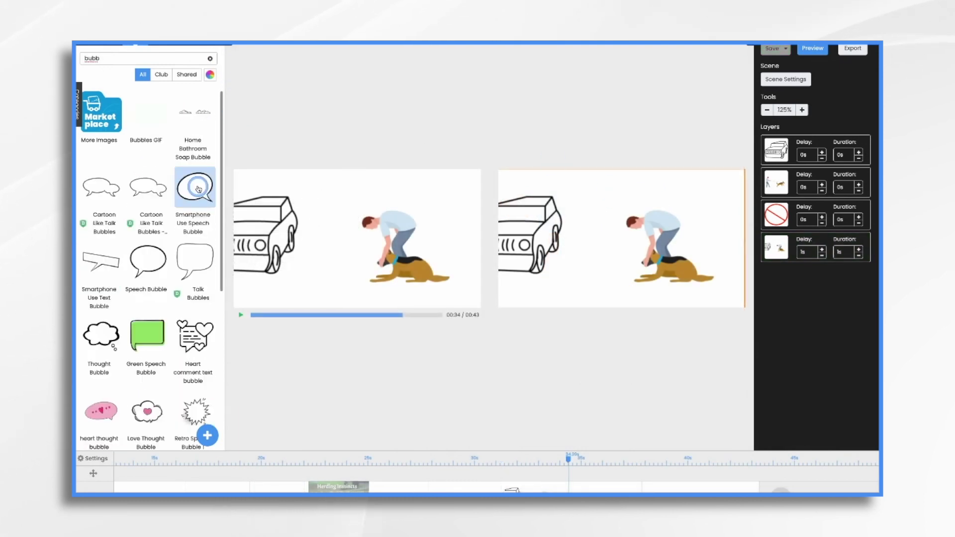
Add the speech bubble beside the pair and start its text in Akrobat-Semibold
{"action": "left_click_drag", "start_coordinate": [195, 188], "coordinate": [571, 197]}
{"action": "left_click", "coordinate": [433, 288]}
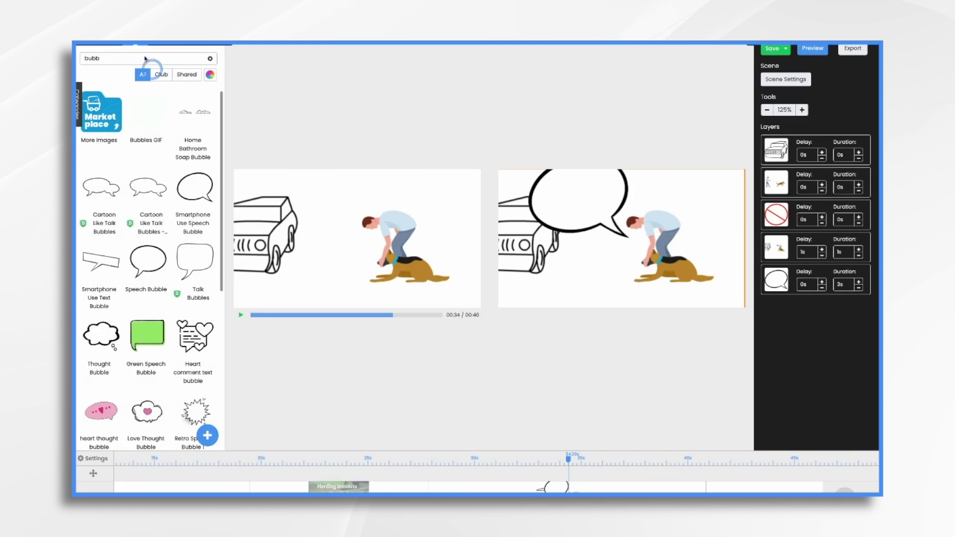
{"action": "left_click", "coordinate": [120, 55]}
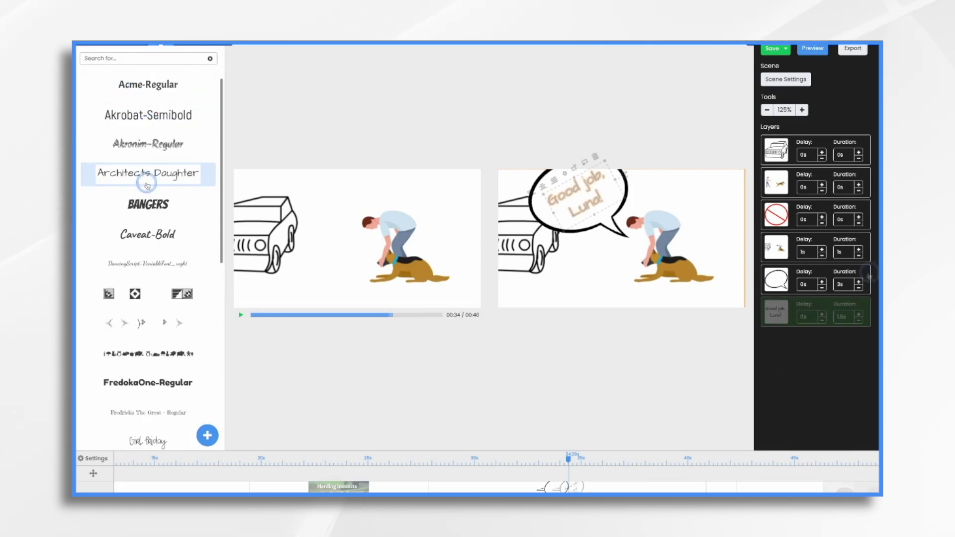
{"action": "left_click", "coordinate": [859, 288]}
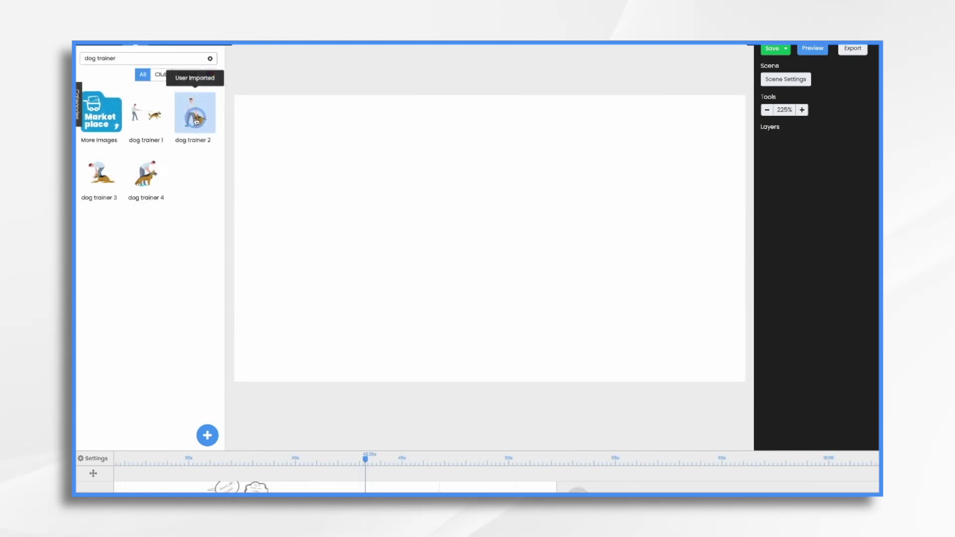
Place dog trainer 2 on the Consistency scene and add a lengthened pan-and-zoom ending on the dog
{"action": "left_click_drag", "start_coordinate": [194, 112], "coordinate": [448, 221]}
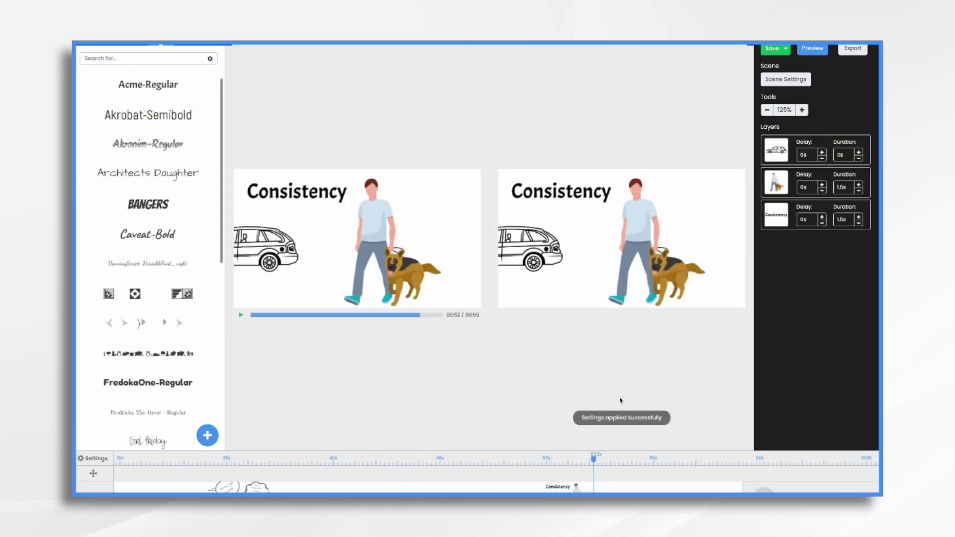
{"action": "left_click", "coordinate": [823, 479]}
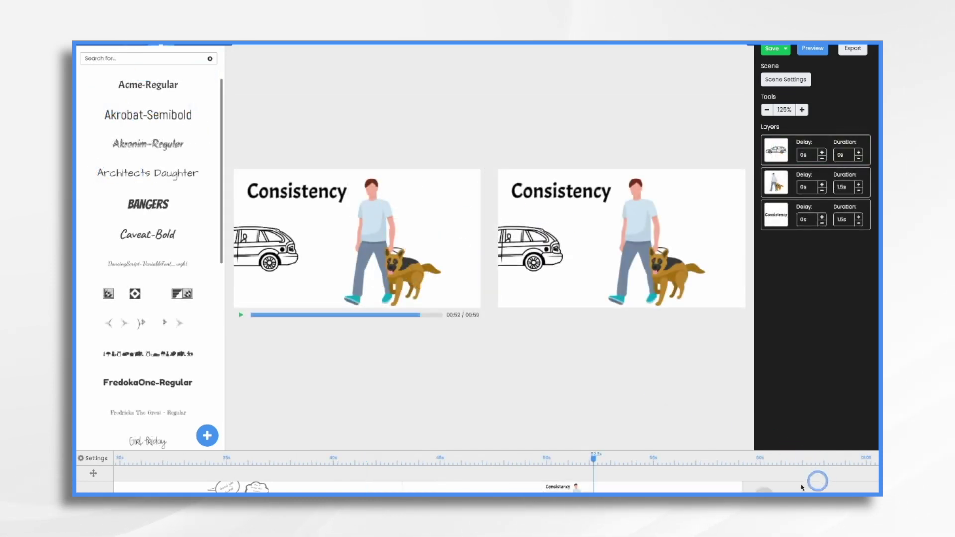
{"action": "left_click", "coordinate": [554, 476]}
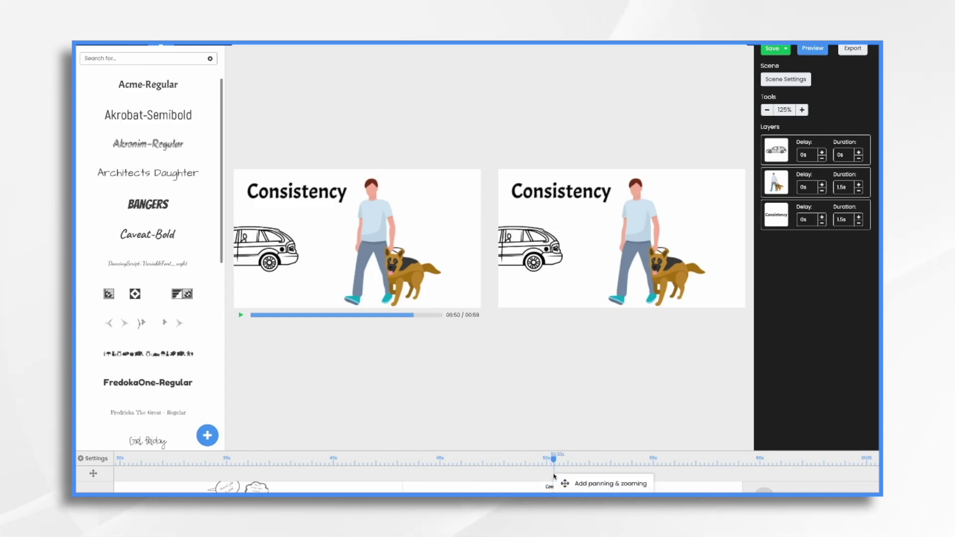
{"action": "left_click", "coordinate": [586, 485]}
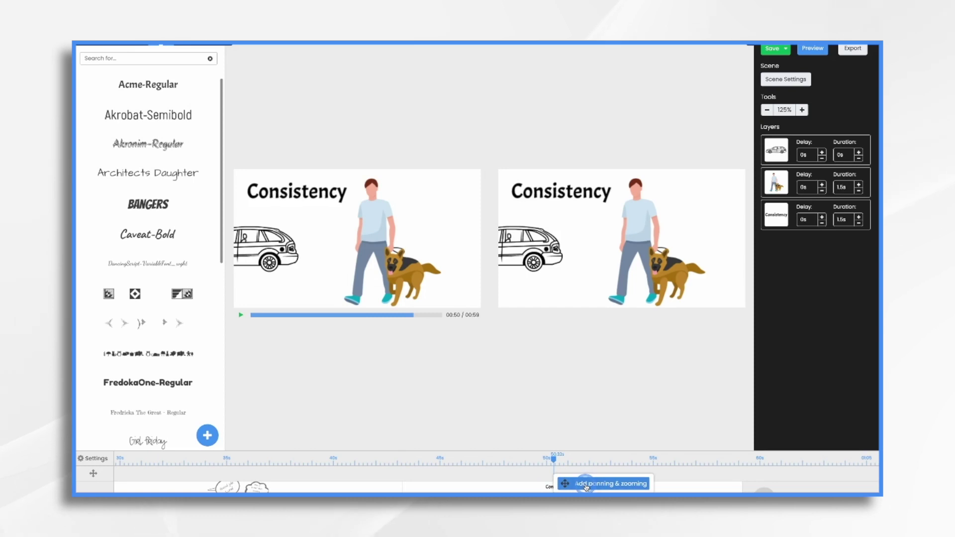
{"action": "left_click", "coordinate": [587, 486]}
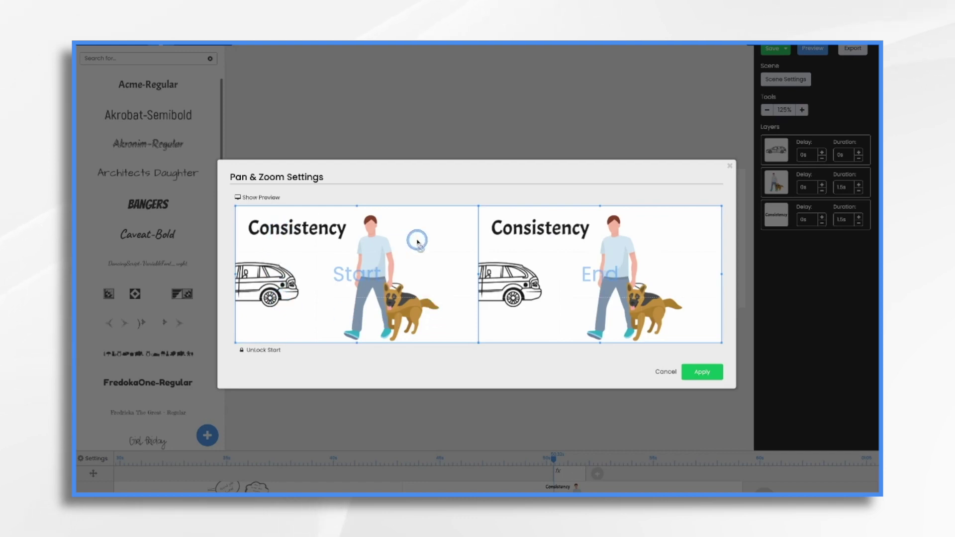
{"action": "left_click_drag", "start_coordinate": [479, 207], "coordinate": [631, 305]}
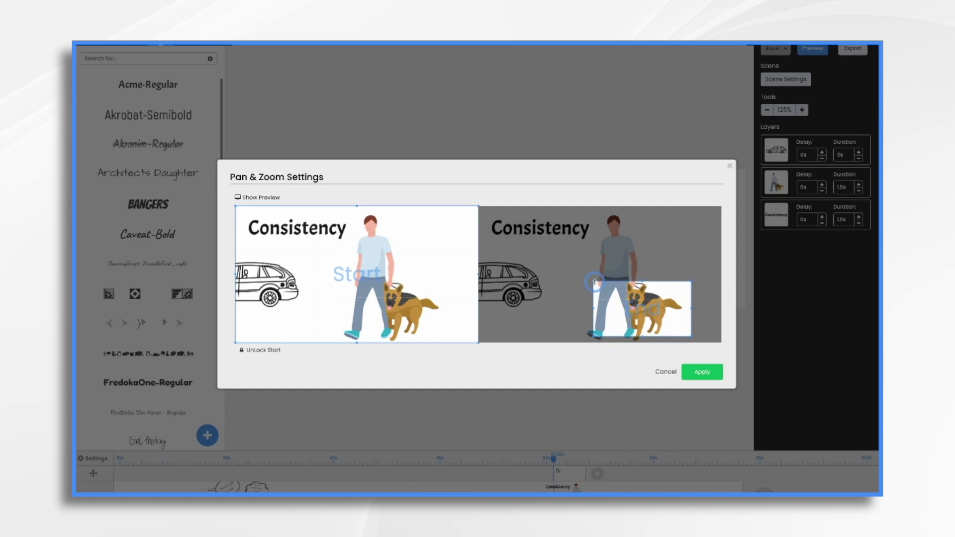
{"action": "left_click", "coordinate": [706, 373]}
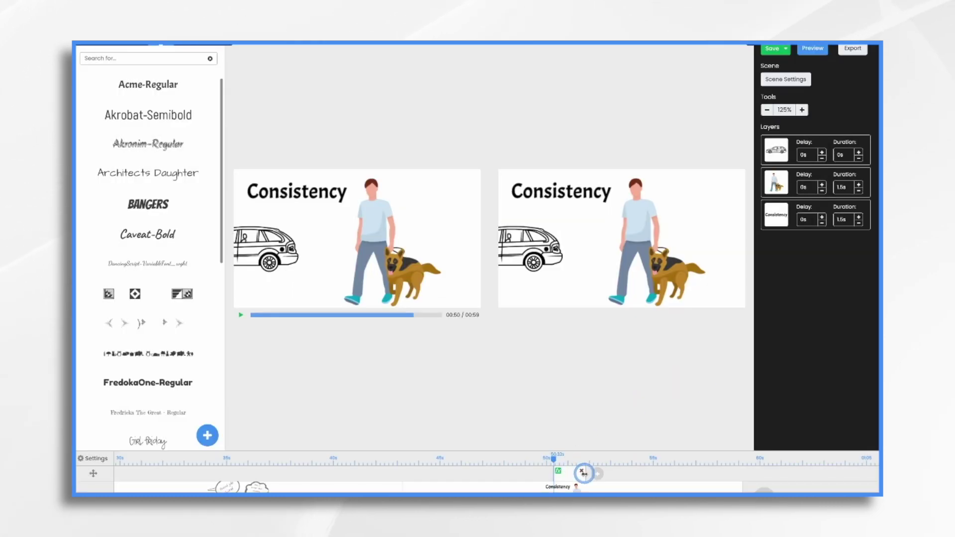
{"action": "left_click_drag", "start_coordinate": [584, 473], "coordinate": [740, 478]}
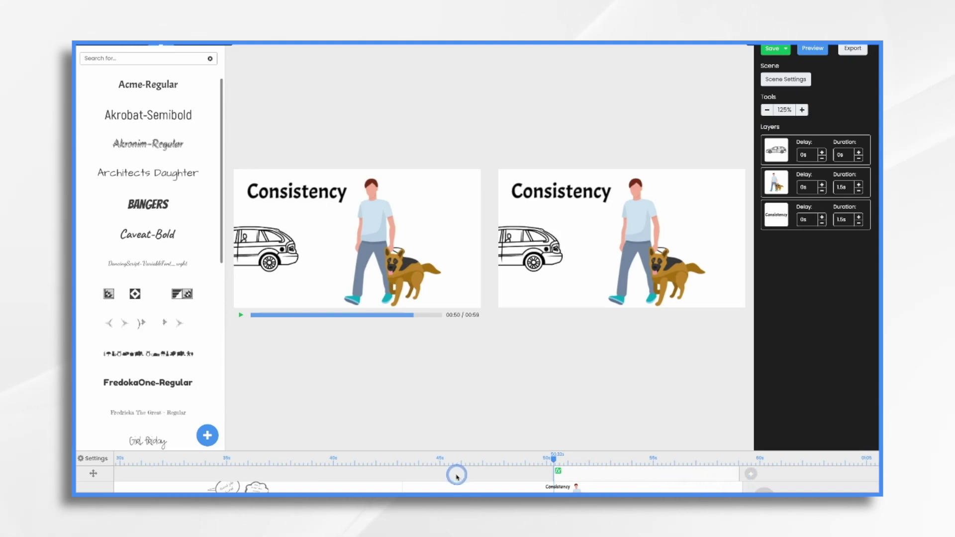
Preview the zoom from about 43 seconds, then add dog trainer 4 beside the logo
{"action": "left_click", "coordinate": [401, 460]}
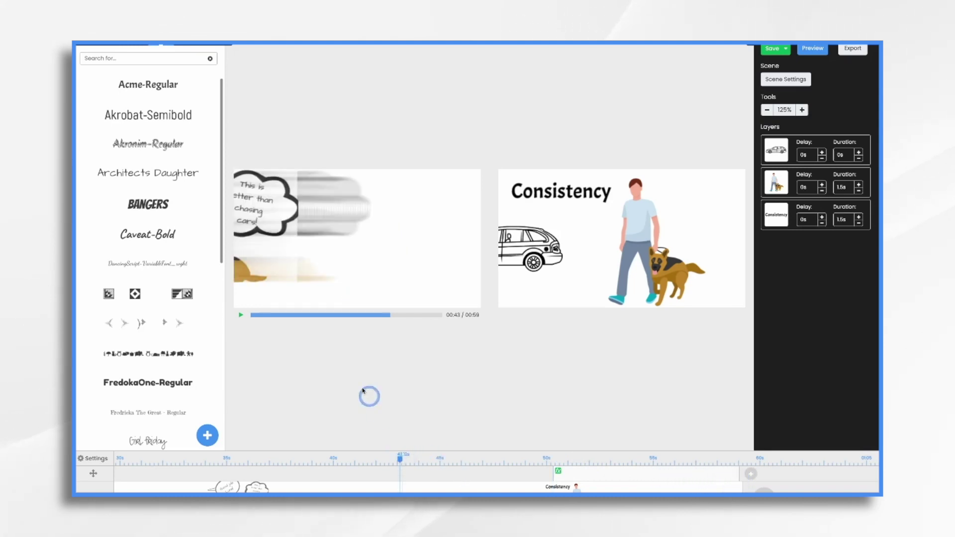
{"action": "left_click", "coordinate": [241, 316]}
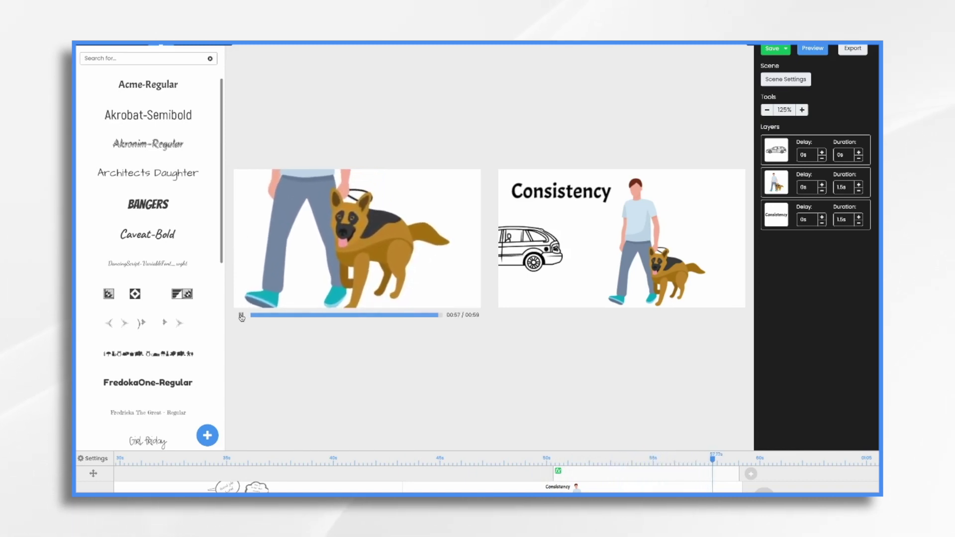
{"action": "left_click", "coordinate": [382, 297]}
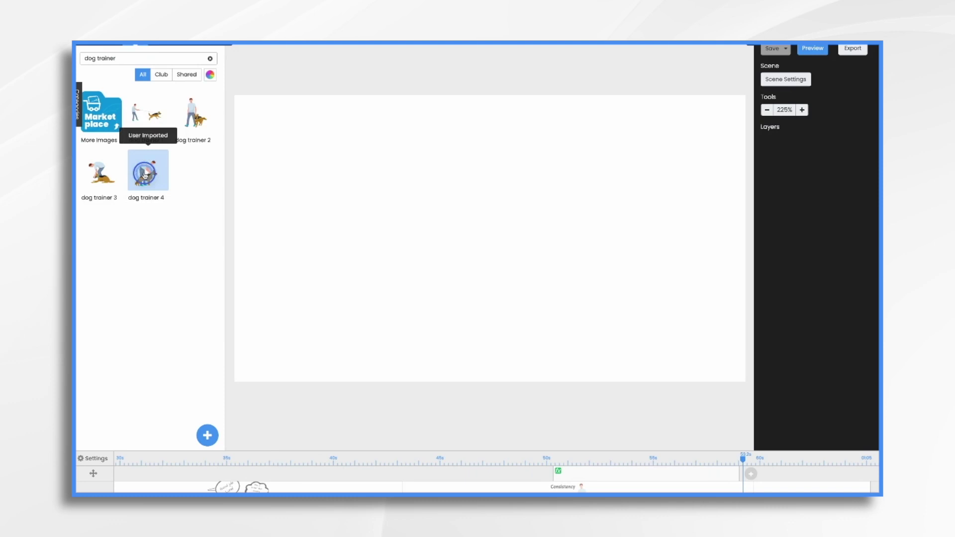
{"action": "left_click_drag", "start_coordinate": [144, 175], "coordinate": [431, 220]}
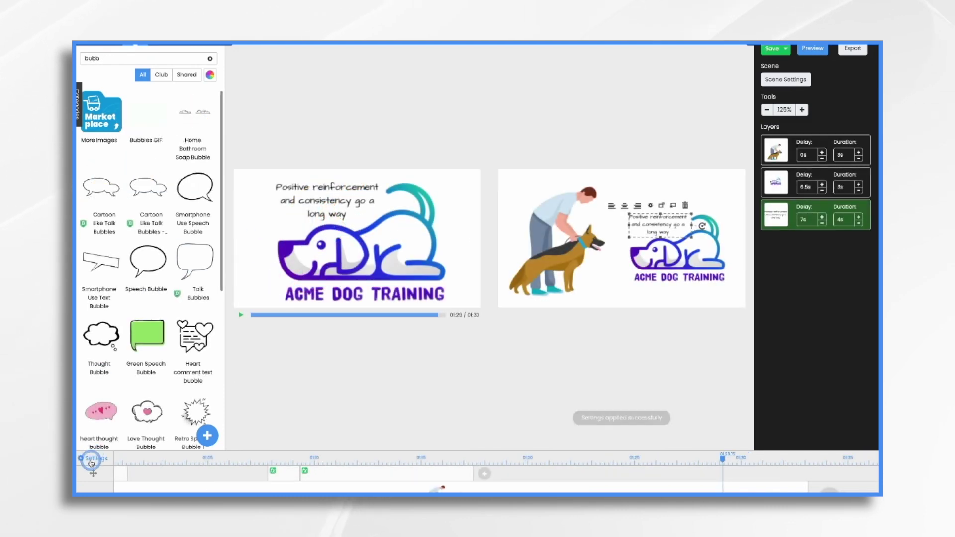
Switch the video's hand style to the white-sleeved real hand and apply it
{"action": "left_click", "coordinate": [92, 458]}
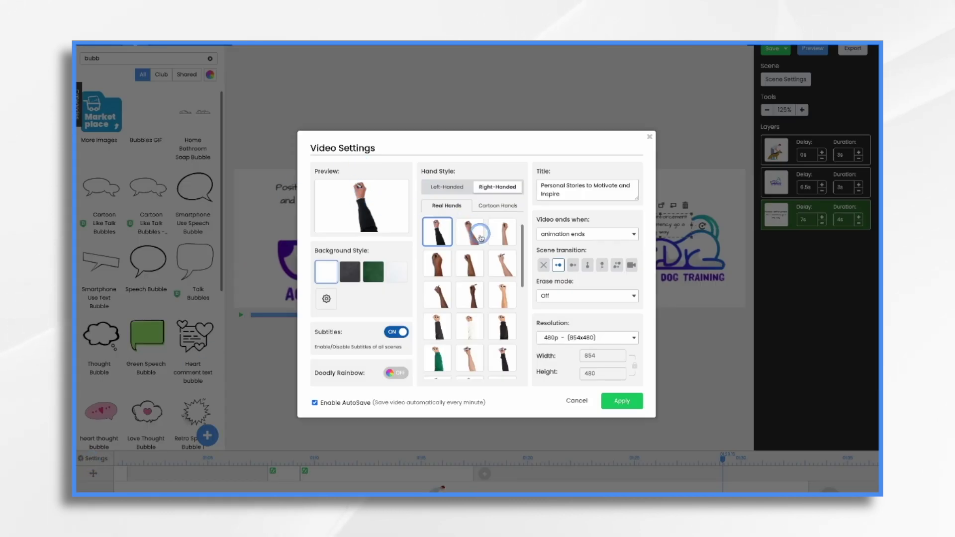
{"action": "scroll", "coordinate": [490, 348], "scroll_direction": "down", "scroll_amount": 3}
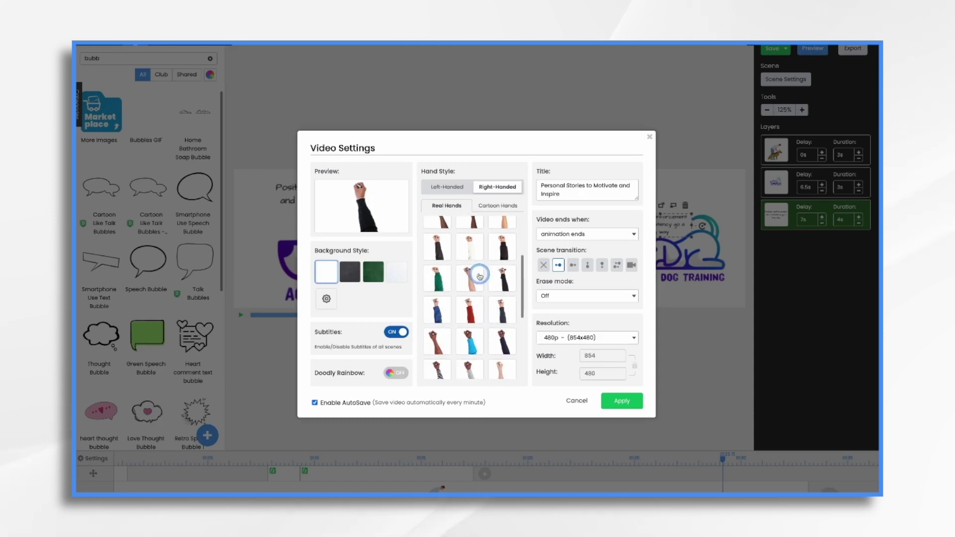
{"action": "left_click", "coordinate": [472, 278]}
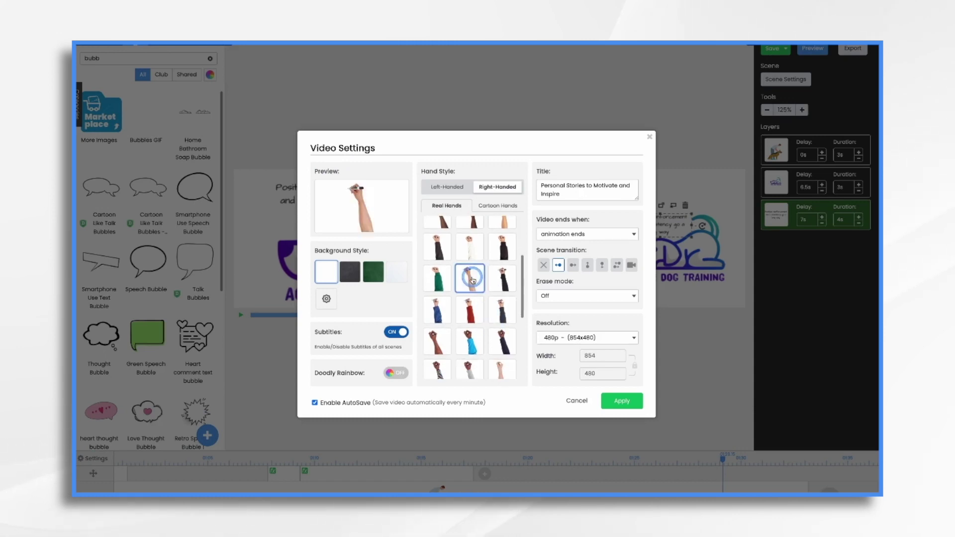
{"action": "left_click", "coordinate": [622, 401]}
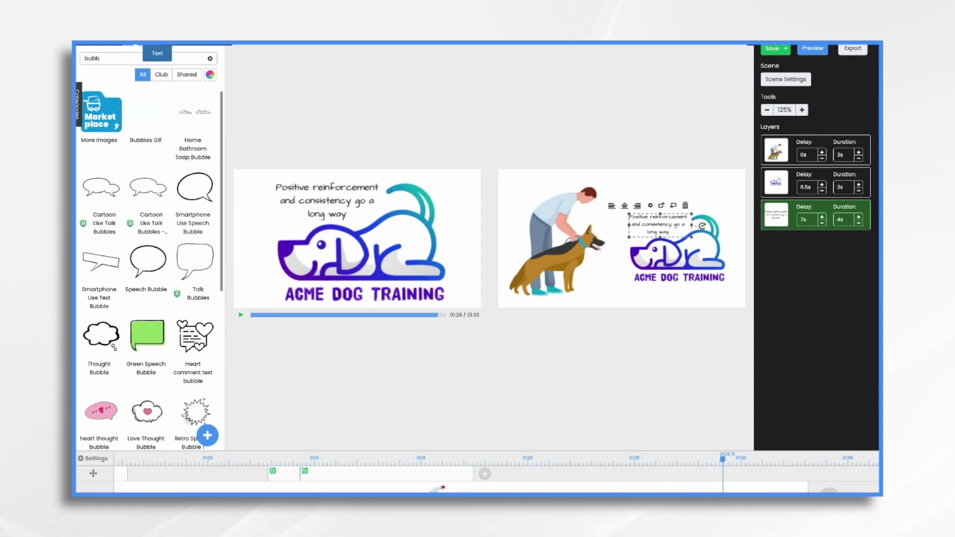
Find the Chill Out track under Sounds > Music and add it as background music
{"action": "left_click", "coordinate": [185, 43]}
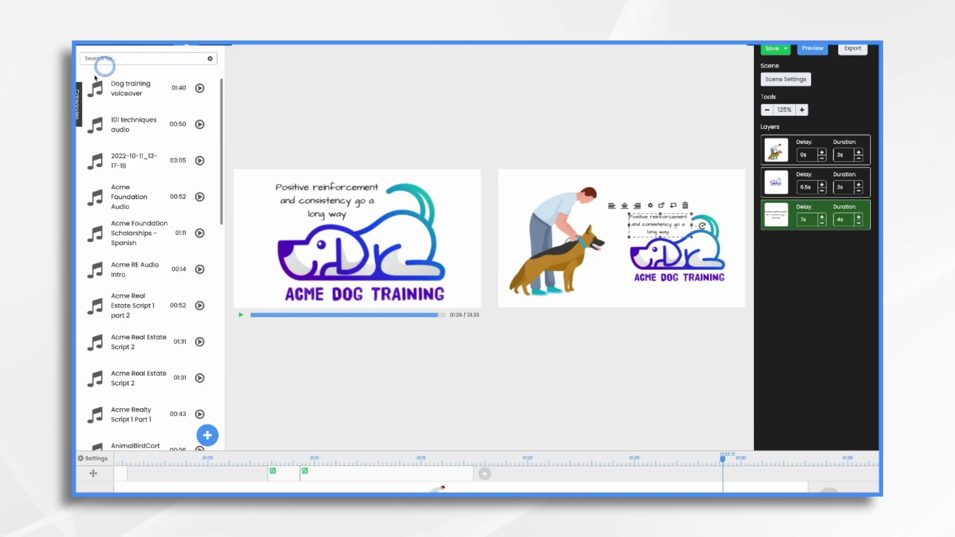
{"action": "left_click", "coordinate": [79, 105]}
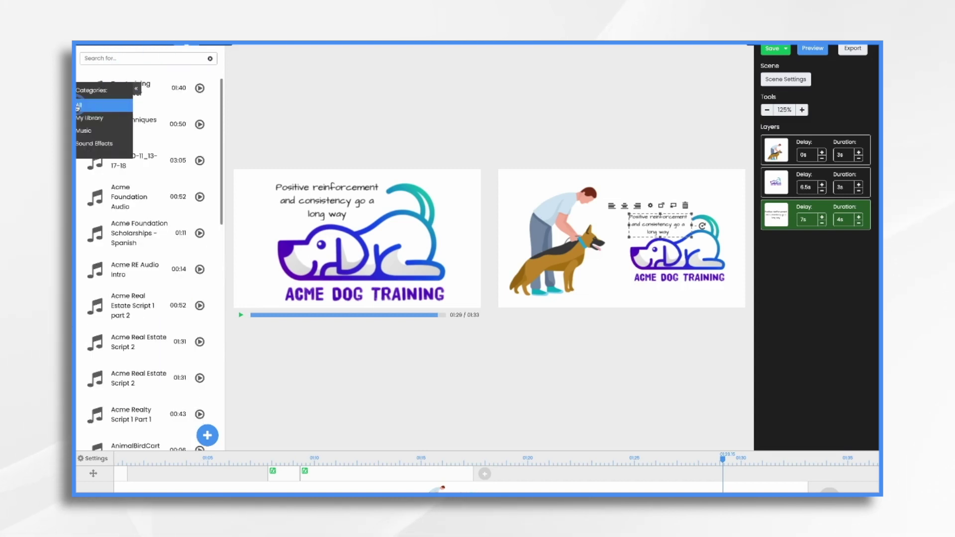
{"action": "left_click", "coordinate": [84, 132]}
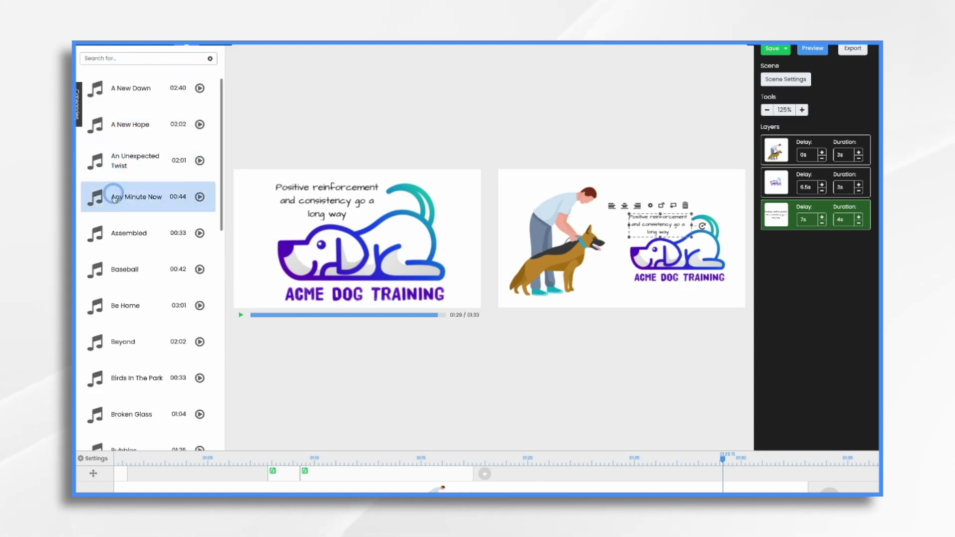
{"action": "left_click", "coordinate": [133, 301]}
{"action": "scroll", "coordinate": [132, 301], "scroll_direction": "down", "scroll_amount": 2}
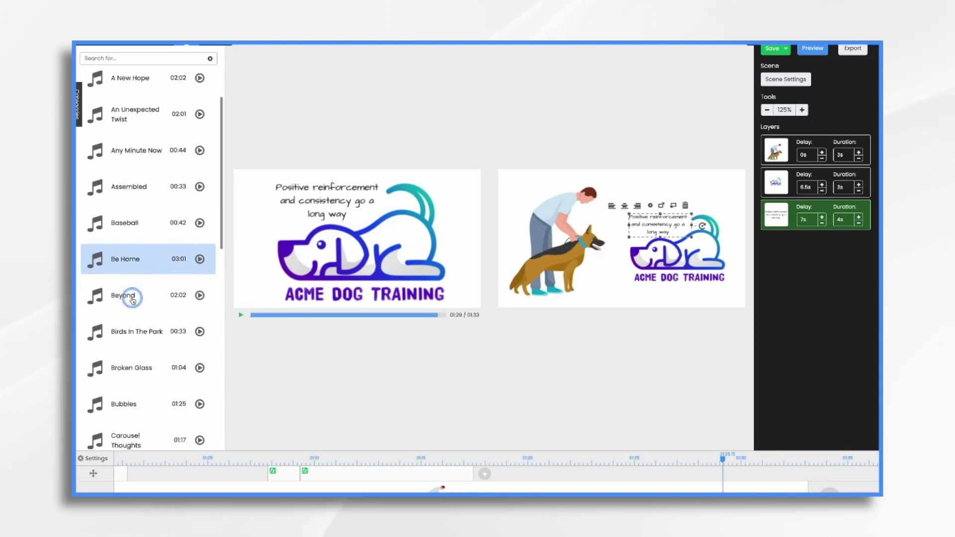
{"action": "scroll", "coordinate": [133, 301], "scroll_direction": "down", "scroll_amount": 3}
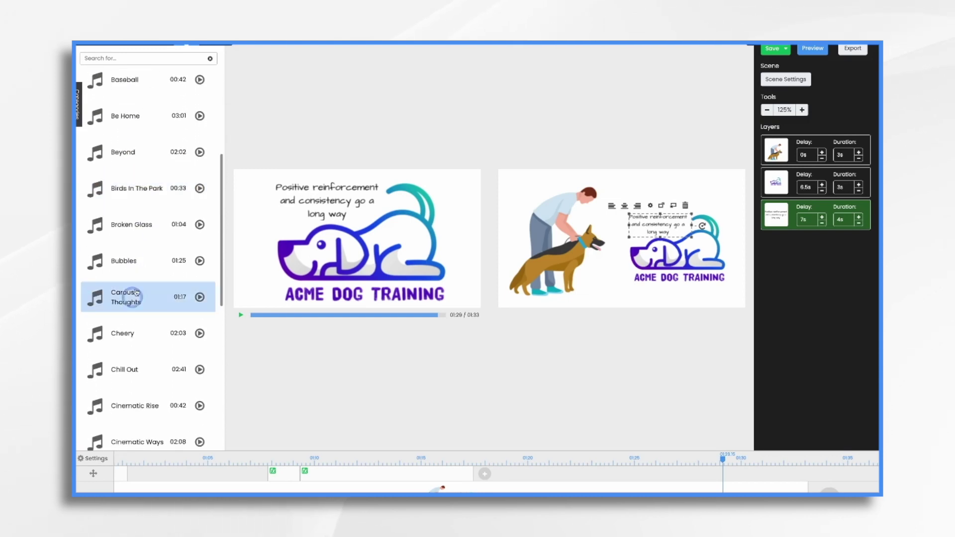
{"action": "scroll", "coordinate": [159, 301], "scroll_direction": "down", "scroll_amount": 2}
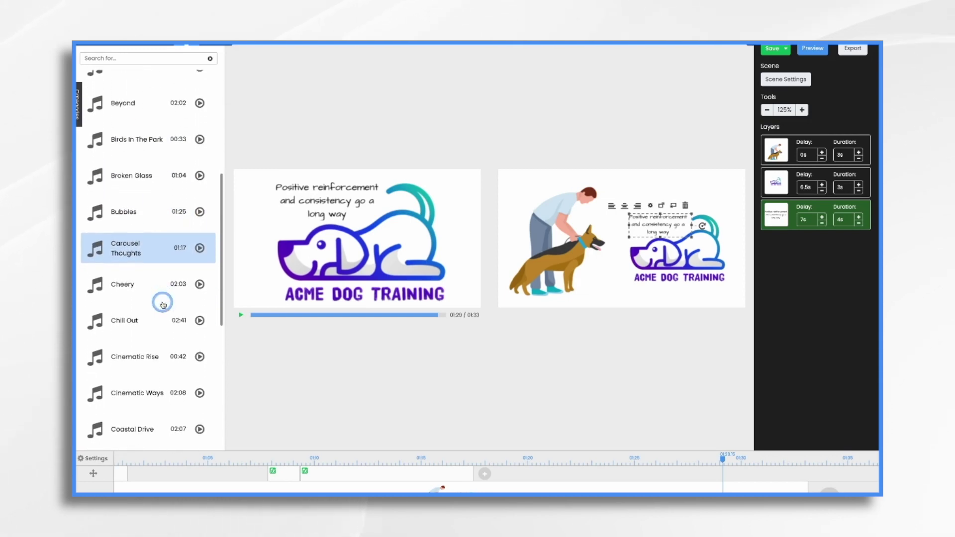
{"action": "scroll", "coordinate": [163, 305], "scroll_direction": "down", "scroll_amount": 2}
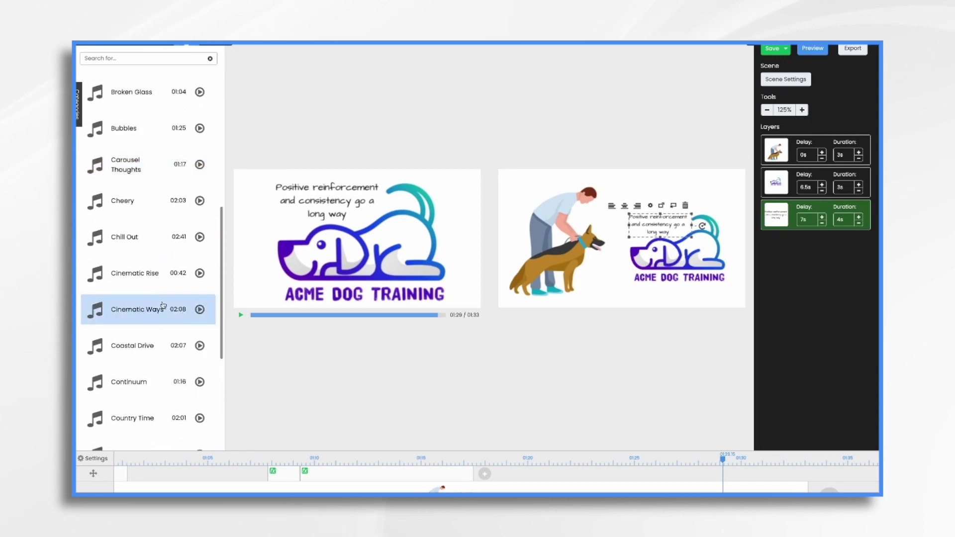
{"action": "left_click", "coordinate": [136, 240]}
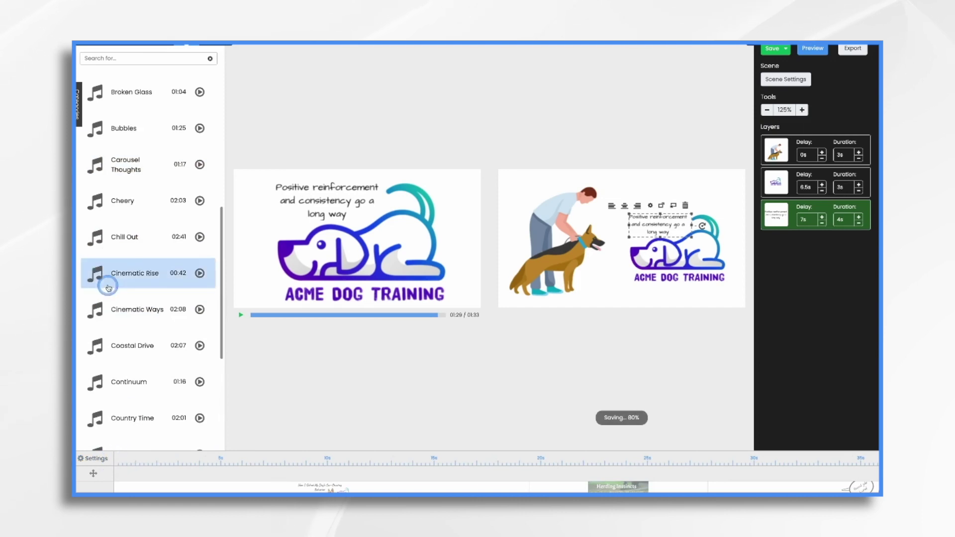
{"action": "left_click_drag", "start_coordinate": [120, 234], "coordinate": [129, 378]}
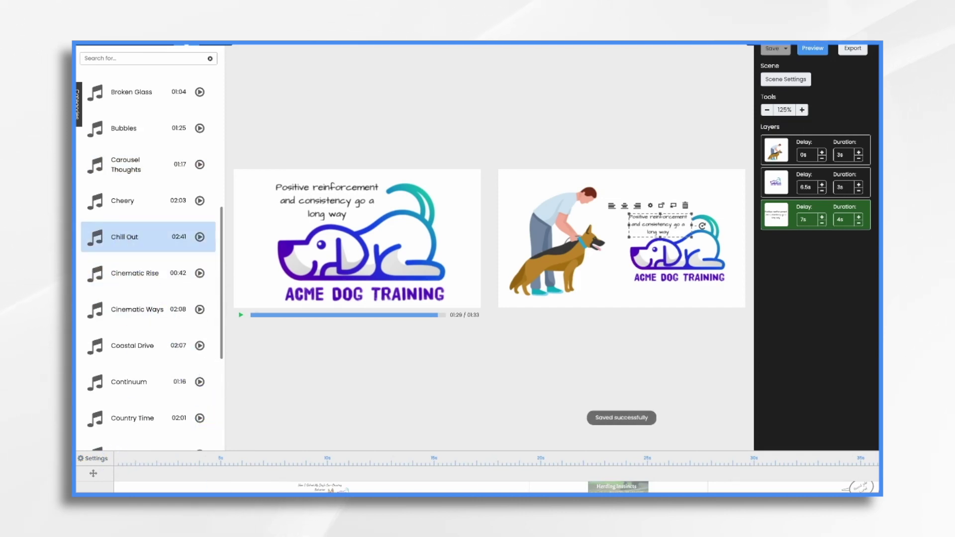